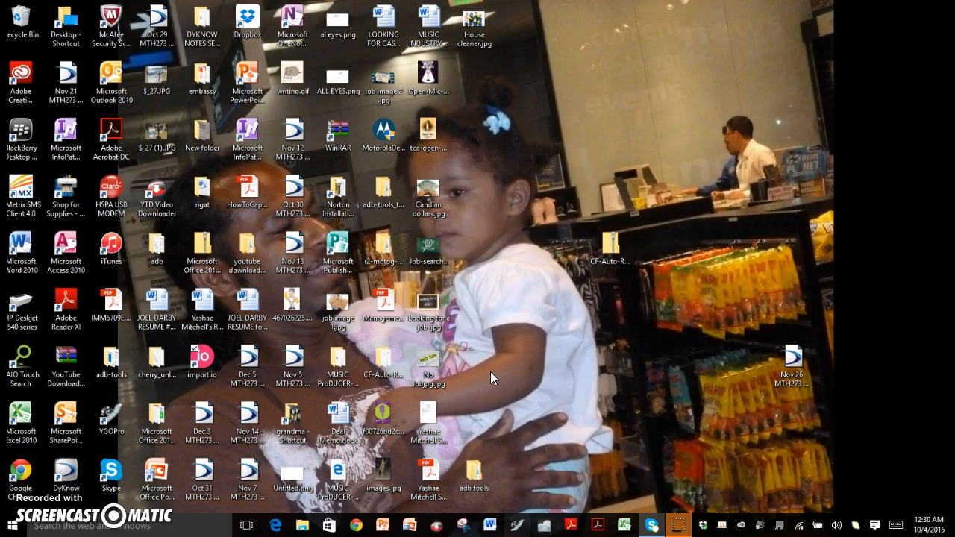
Open Chrome, search the web for "open mic listing" and open the Open Mic Scene event listings for Toronto
{"action": "left_click", "coordinate": [356, 526]}
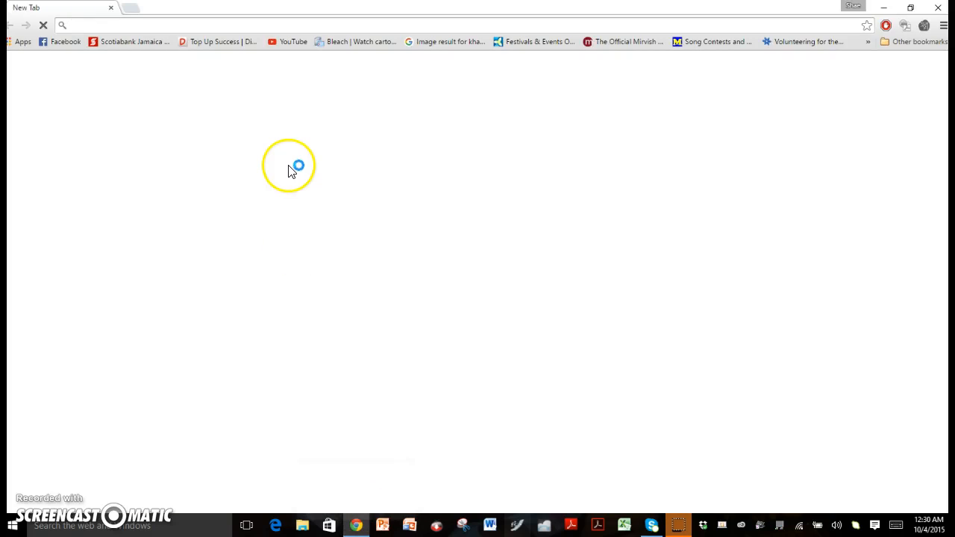
{"action": "left_click", "coordinate": [233, 19]}
{"action": "left_click", "coordinate": [233, 23]}
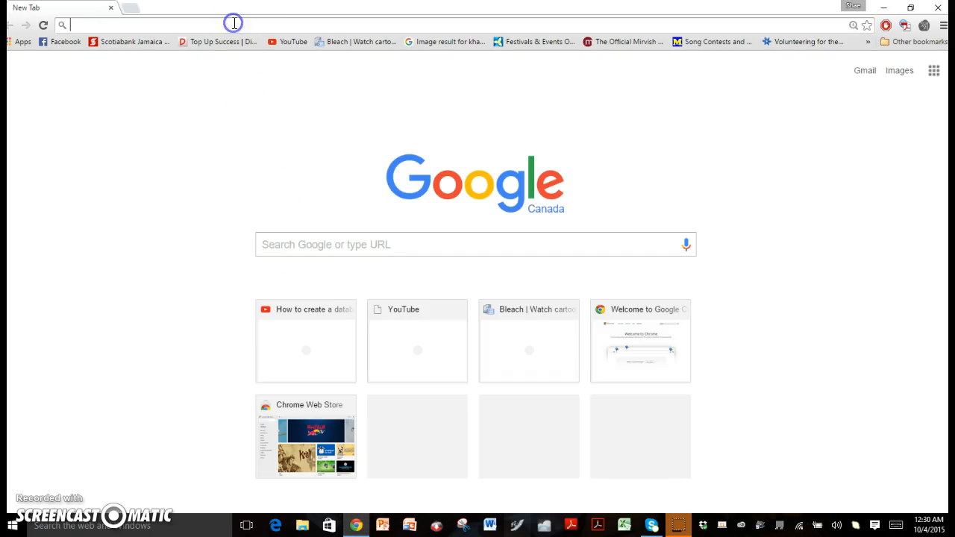
{"action": "type", "text": "open "}
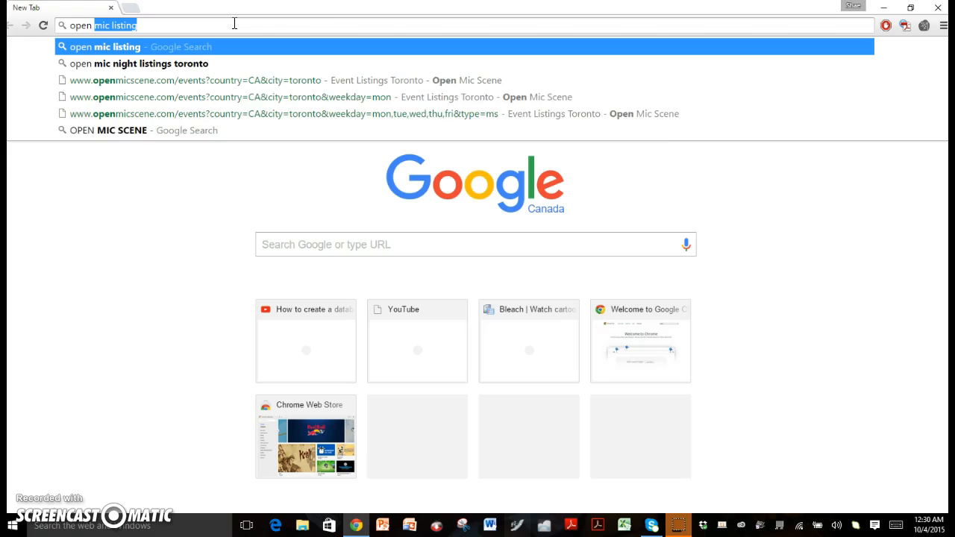
{"action": "type", "text": "mic li"}
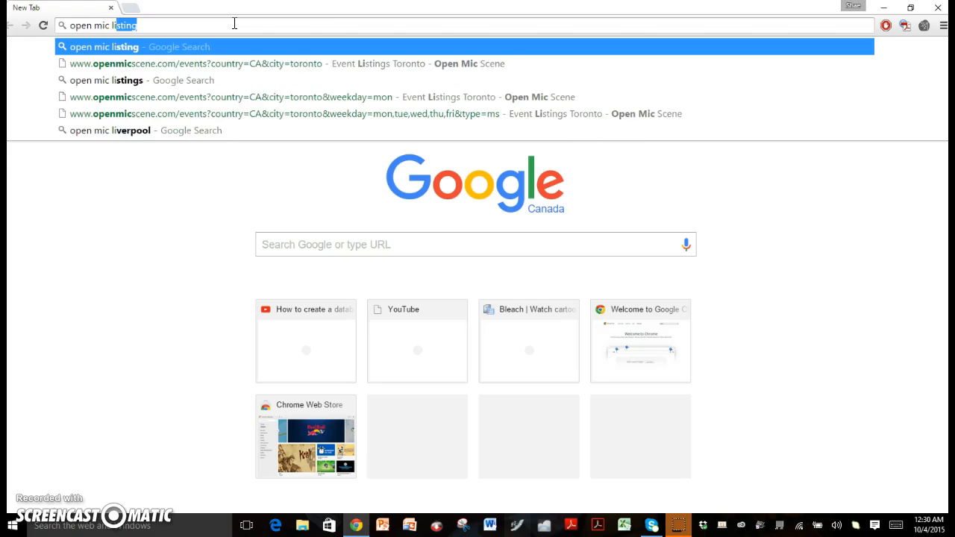
{"action": "type", "text": "sting"}
{"action": "key", "text": "Return"}
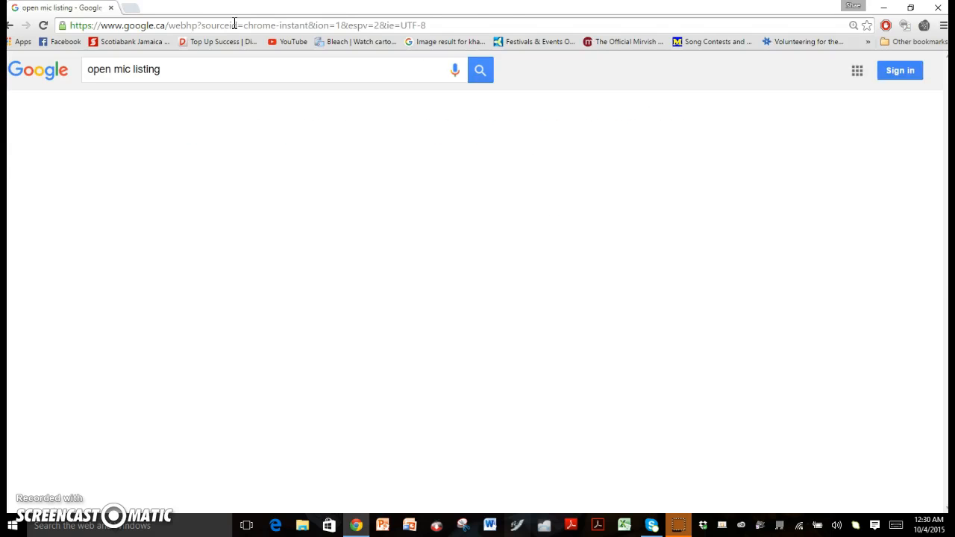
{"action": "left_click", "coordinate": [216, 173]}
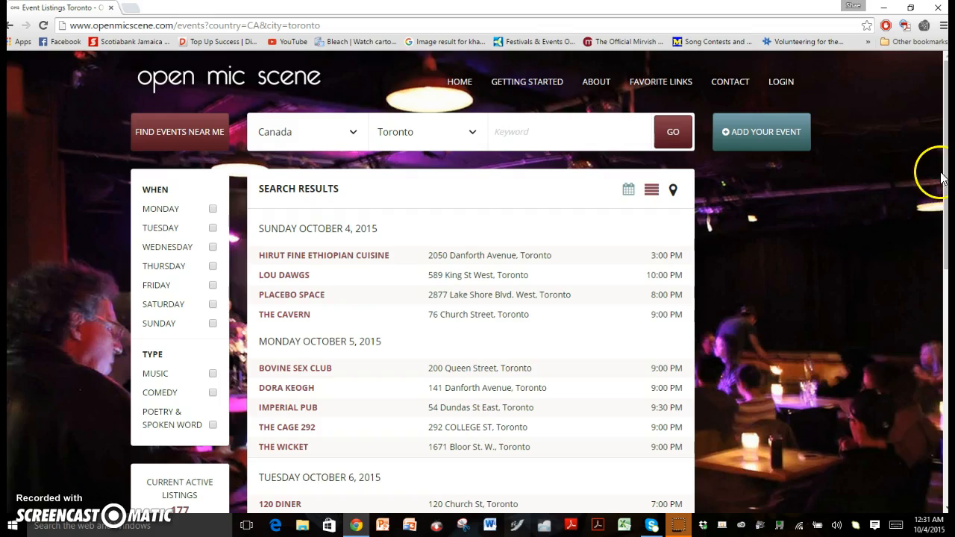
Filter the Toronto event listings to Monday, Tuesday, Wednesday, Thursday and Friday, with Music as the event type
{"action": "mouse_move", "coordinate": [946, 179]}
{"action": "left_mouse_down"}
{"action": "mouse_move", "coordinate": [943, 210]}
{"action": "mouse_move", "coordinate": [942, 170]}
{"action": "left_mouse_up"}
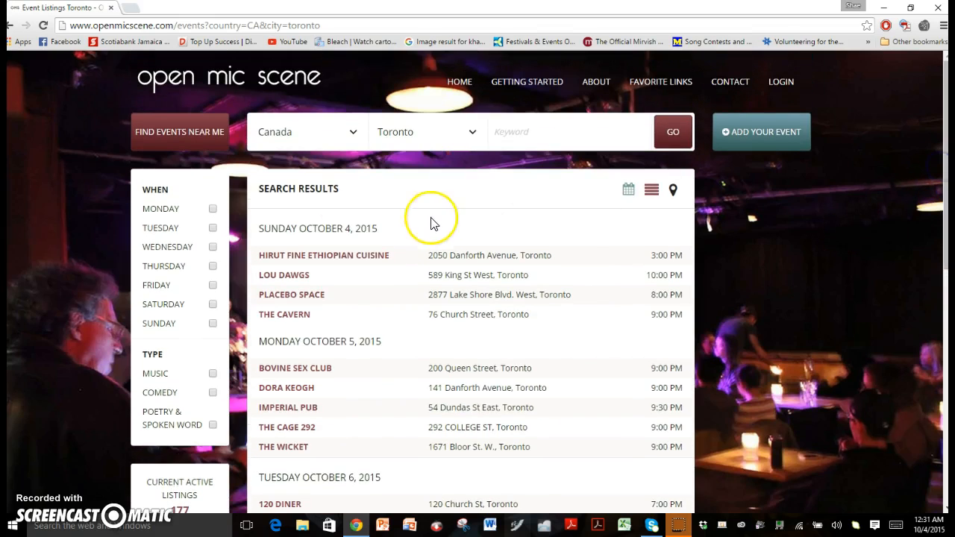
{"action": "left_click", "coordinate": [213, 210]}
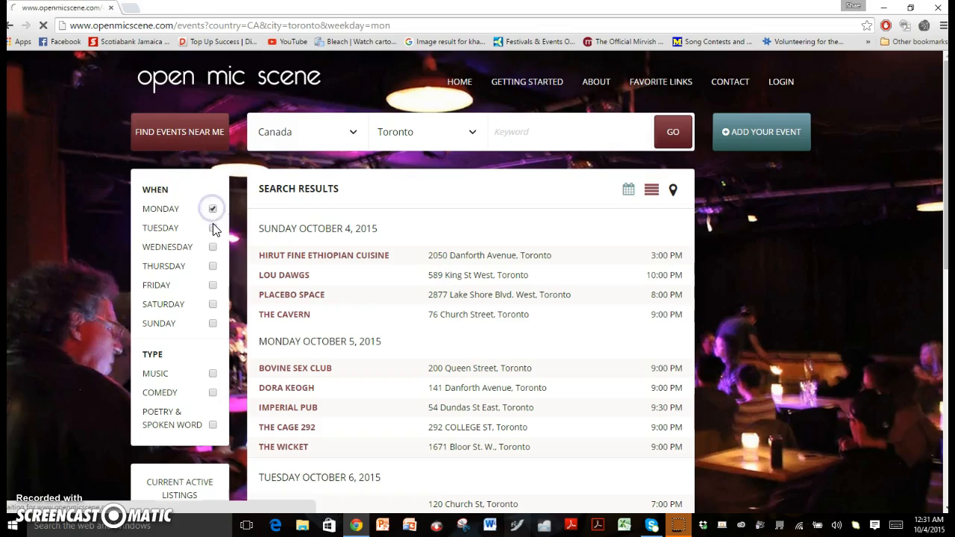
{"action": "left_click", "coordinate": [213, 228]}
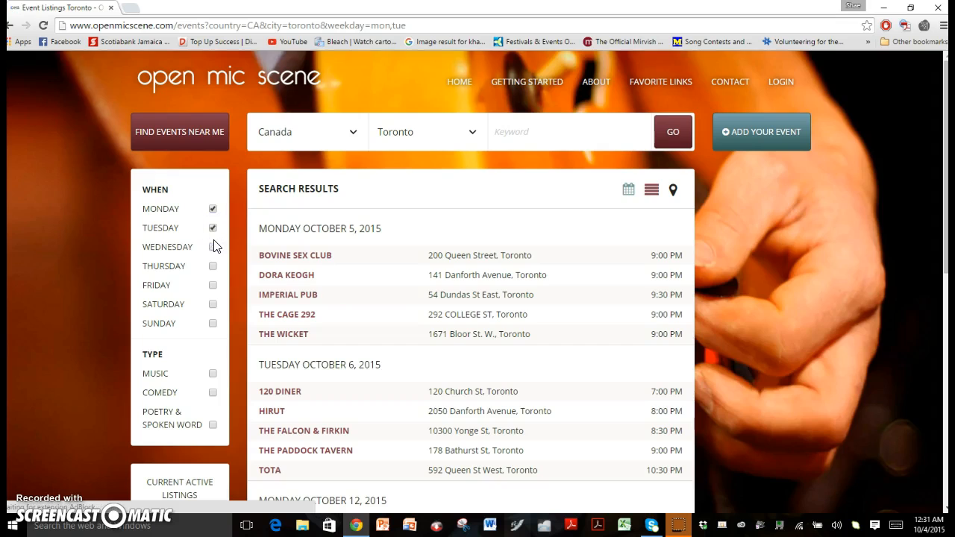
{"action": "left_click", "coordinate": [212, 247]}
{"action": "left_click", "coordinate": [213, 265]}
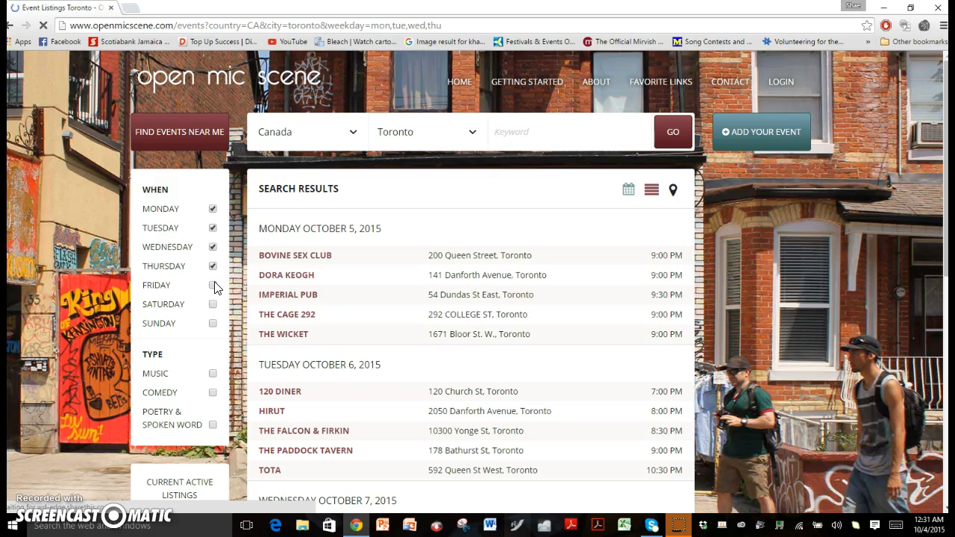
{"action": "left_click", "coordinate": [212, 285]}
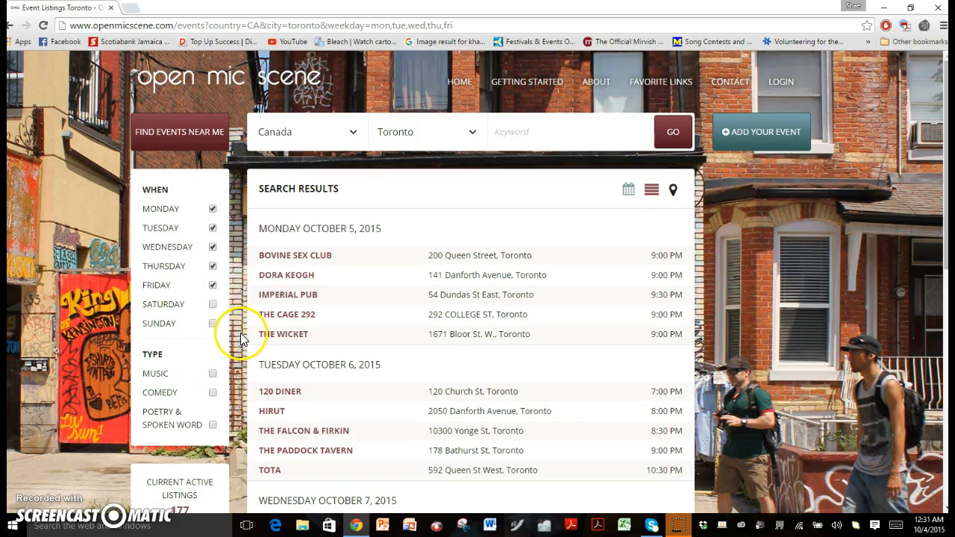
{"action": "left_click", "coordinate": [213, 376]}
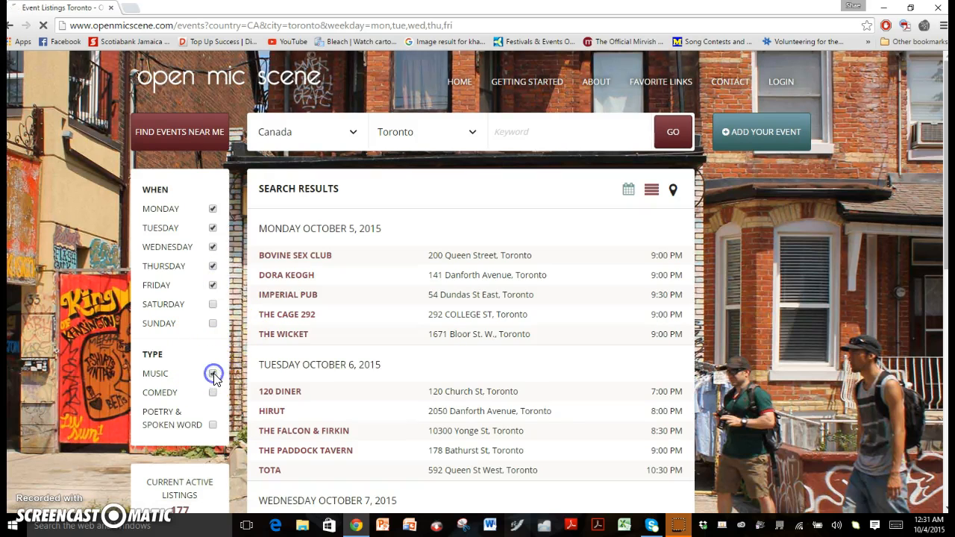
{"action": "left_click", "coordinate": [502, 27]}
{"action": "left_click", "coordinate": [502, 26]}
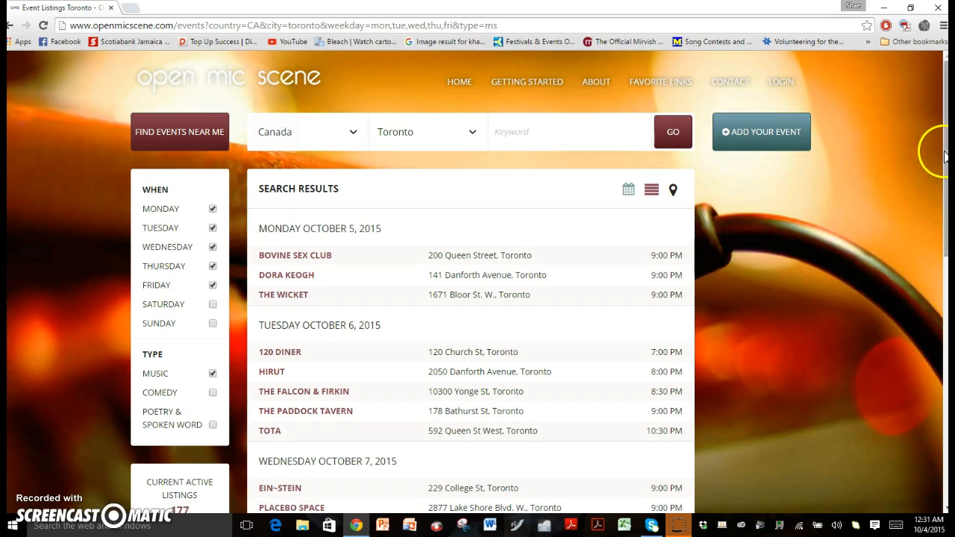
Look through the filtered weekday music listings down to the end of the results page
{"action": "scroll", "coordinate": [945, 155], "scroll_direction": "down", "scroll_amount": 3}
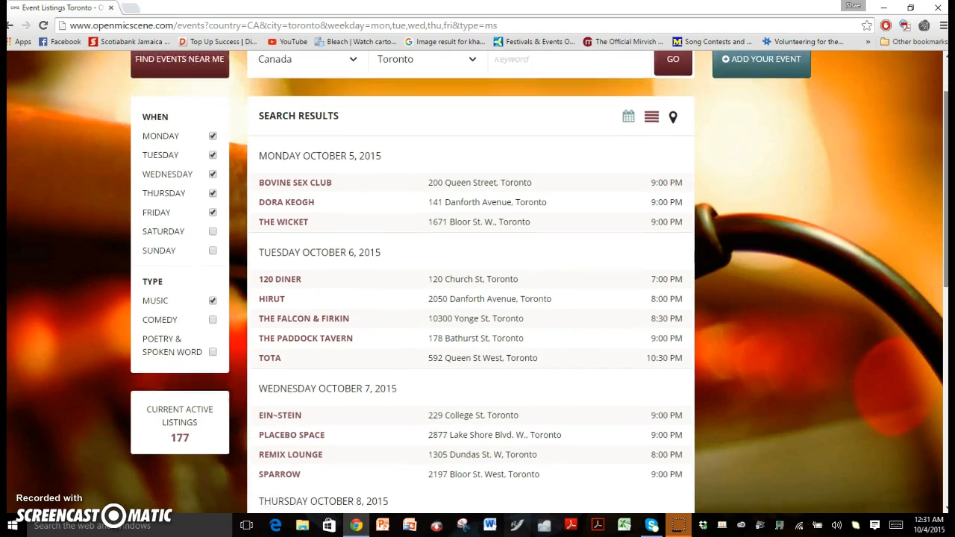
{"action": "scroll", "coordinate": [477, 284], "scroll_direction": "down", "scroll_amount": 3}
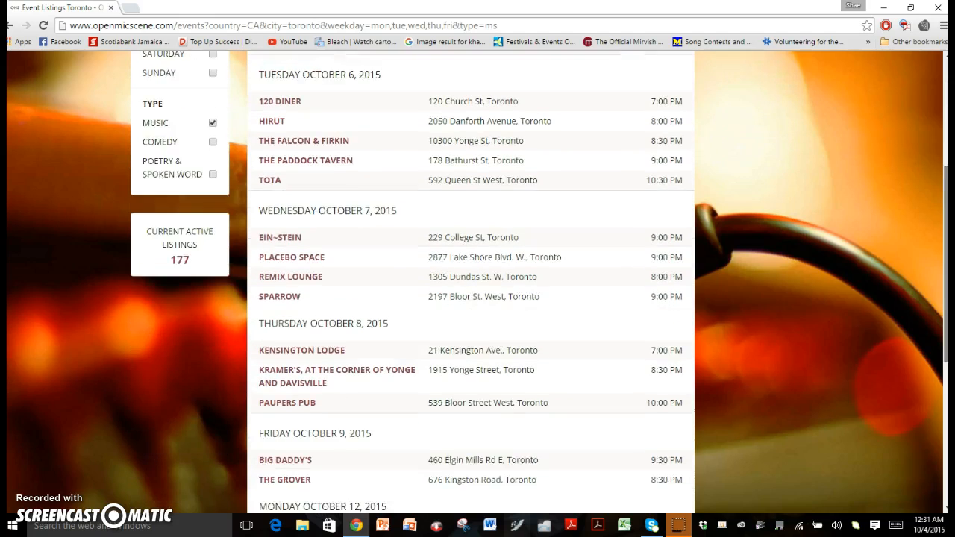
{"action": "scroll", "coordinate": [478, 283], "scroll_direction": "up", "scroll_amount": 5}
{"action": "scroll", "coordinate": [478, 284], "scroll_direction": "up", "scroll_amount": 1}
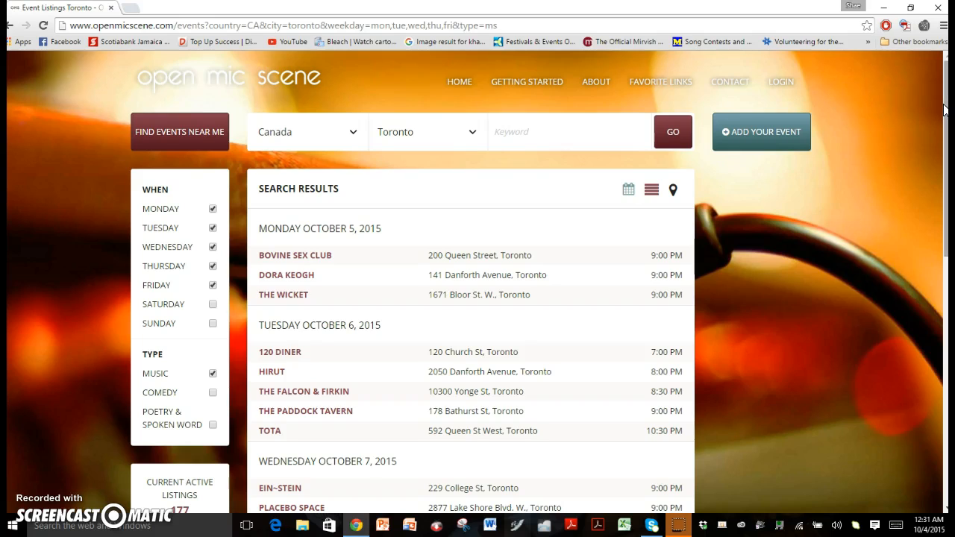
{"action": "left_click_drag", "start_coordinate": [944, 111], "coordinate": [903, 316]}
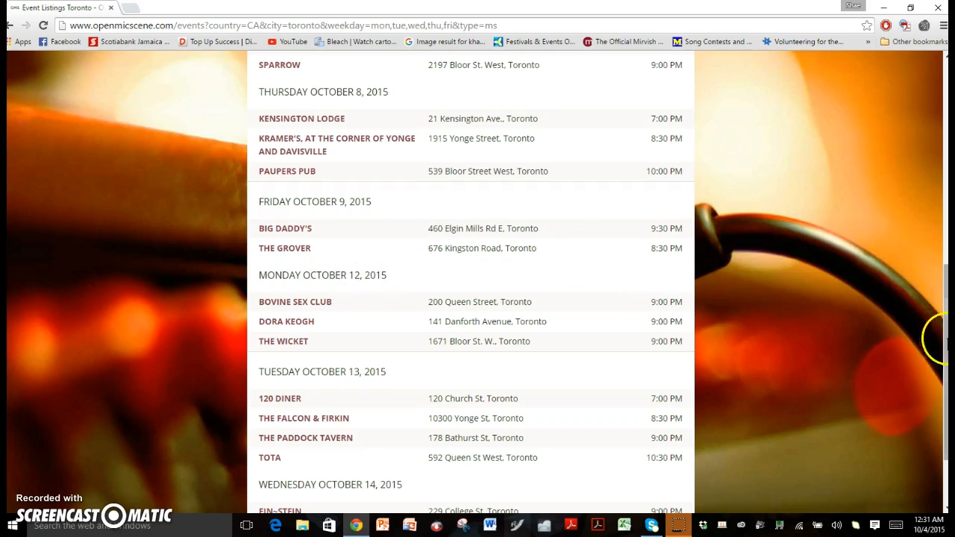
{"action": "scroll", "coordinate": [930, 389], "scroll_direction": "down", "scroll_amount": 3}
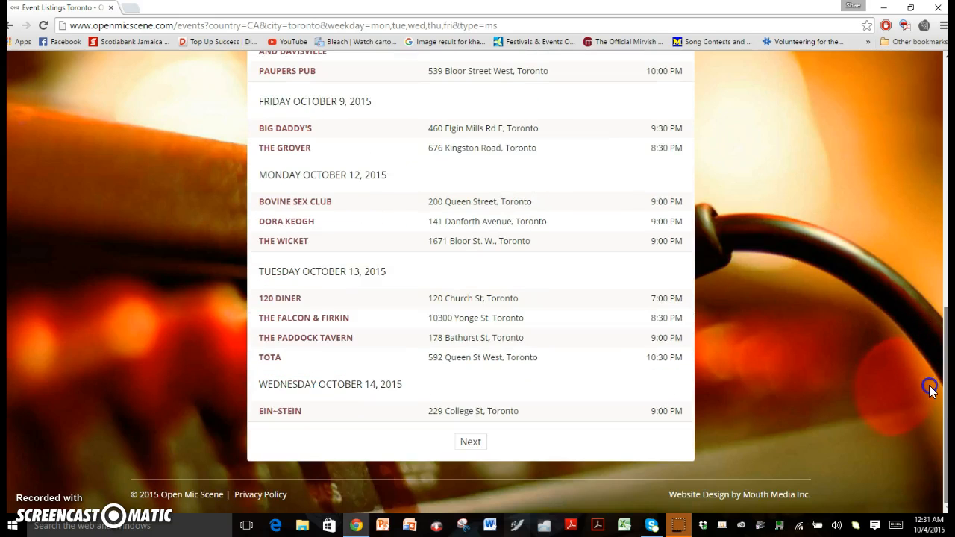
{"action": "scroll", "coordinate": [932, 158], "scroll_direction": "up", "scroll_amount": 7}
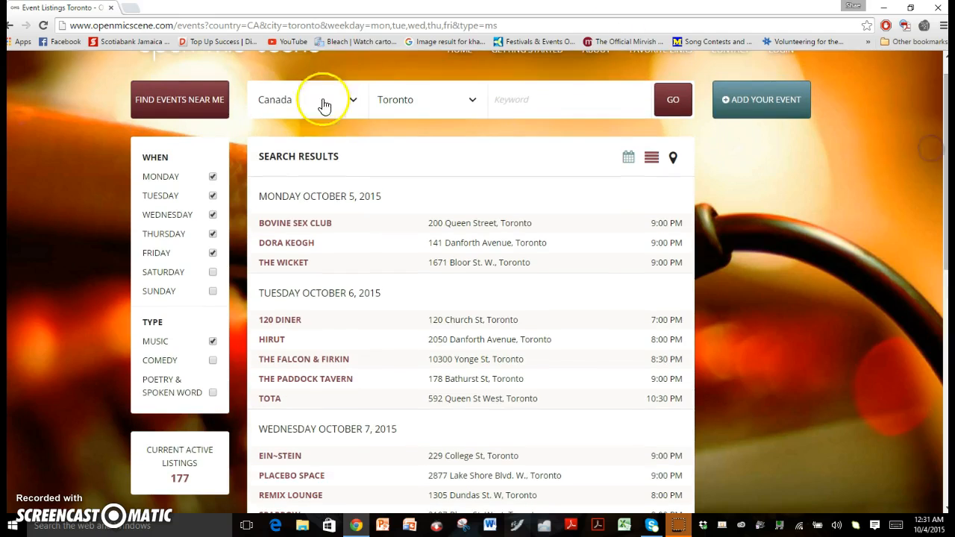
{"action": "left_click", "coordinate": [945, 133]}
{"action": "mouse_move", "coordinate": [946, 135]}
{"action": "left_mouse_down"}
{"action": "mouse_move", "coordinate": [945, 154]}
{"action": "mouse_move", "coordinate": [945, 120]}
{"action": "left_mouse_up"}
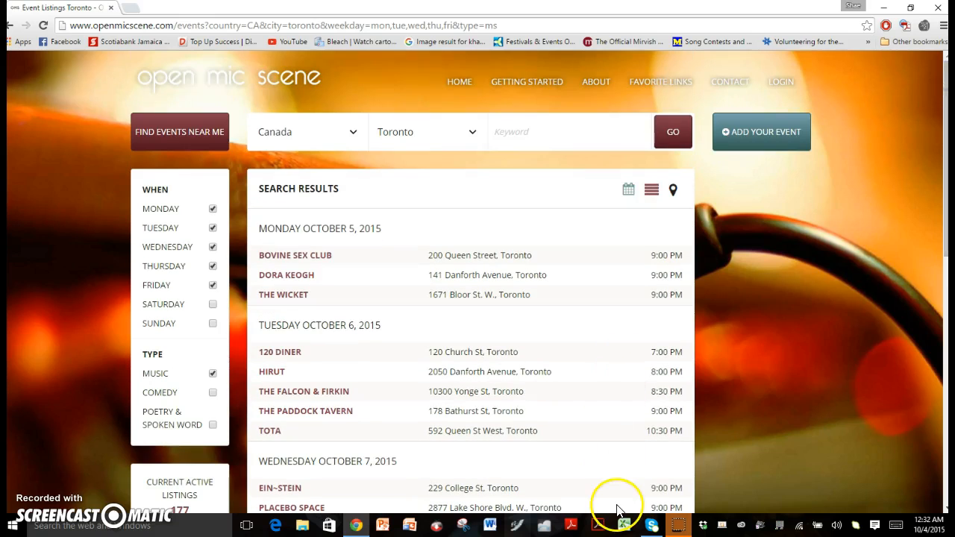
Find and launch the import.io desktop app, and start a new Classic Extractor
{"action": "left_click", "coordinate": [64, 531]}
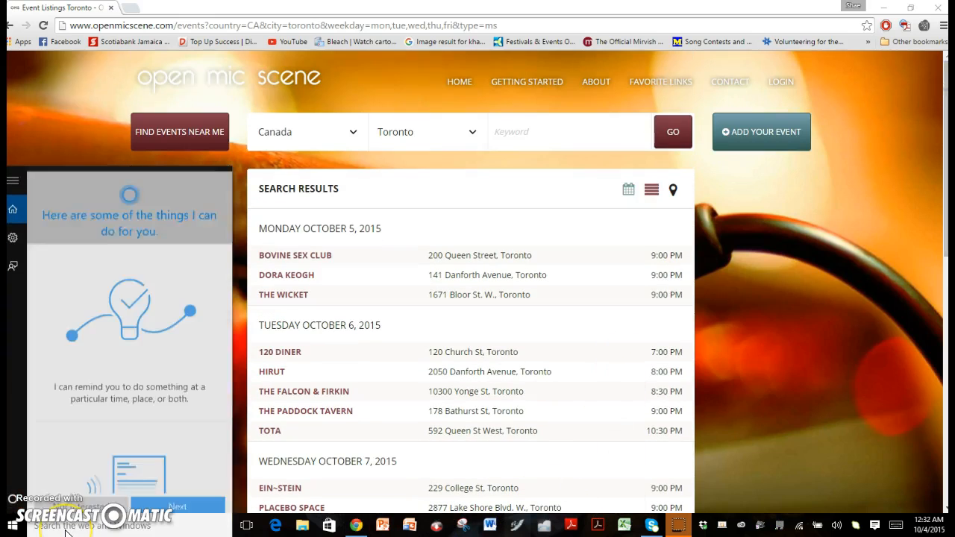
{"action": "type", "text": "import"}
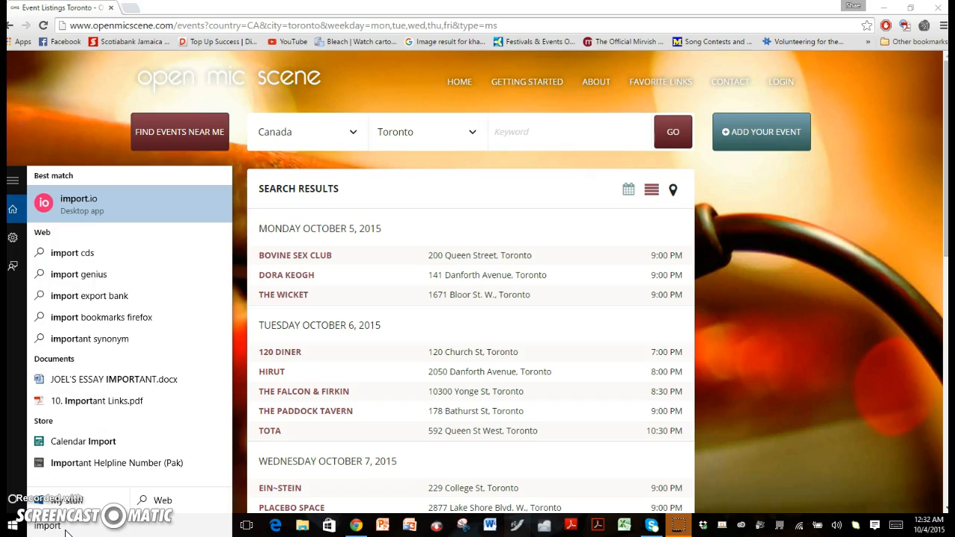
{"action": "type", "text": ".io"}
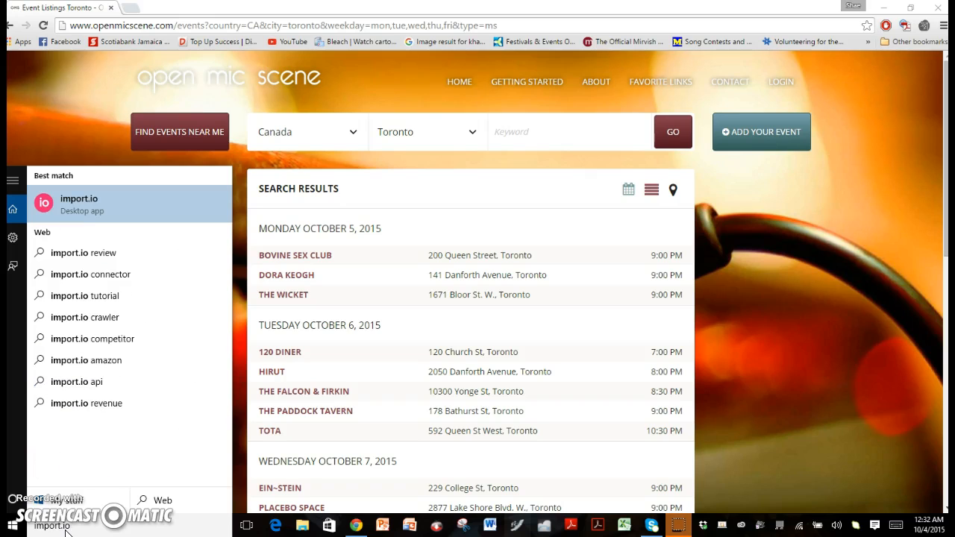
{"action": "left_click", "coordinate": [127, 205]}
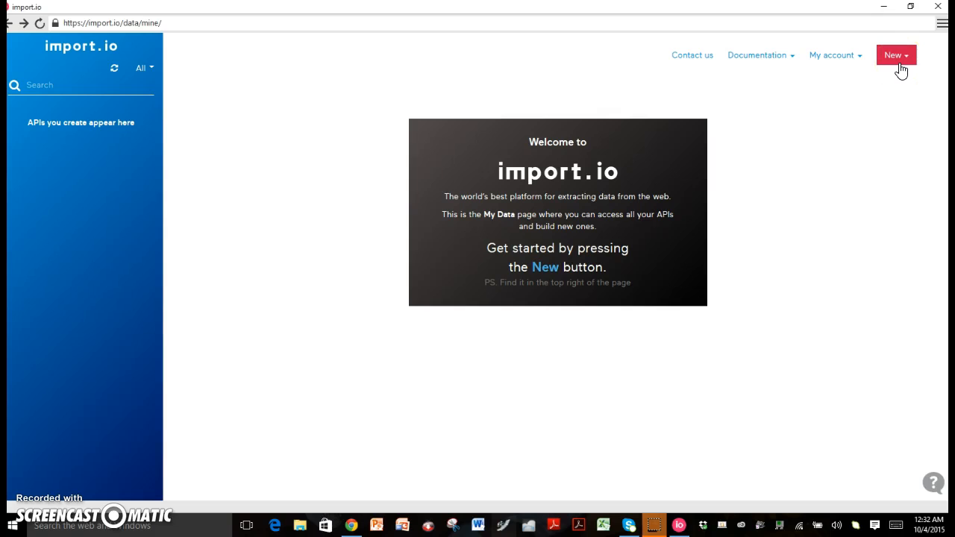
{"action": "left_click", "coordinate": [899, 66]}
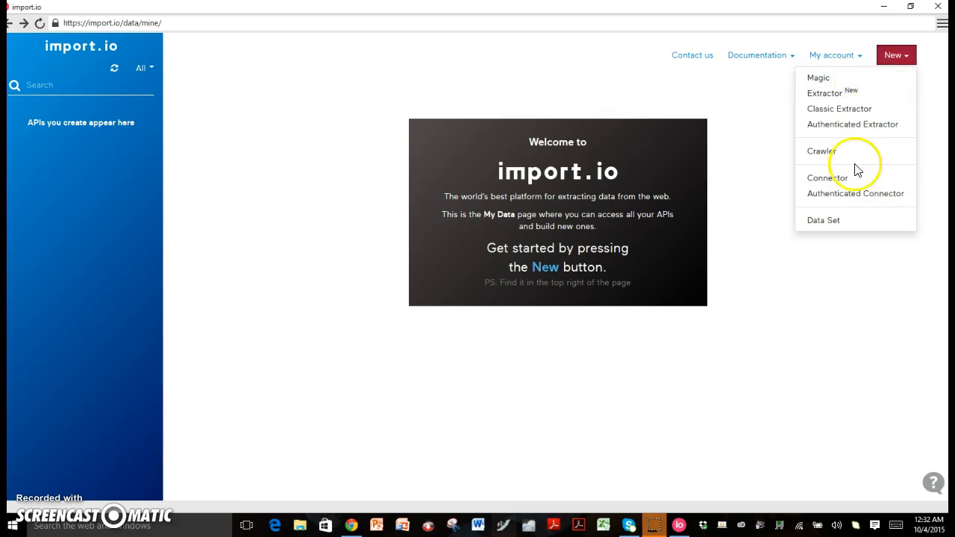
{"action": "left_click", "coordinate": [858, 113]}
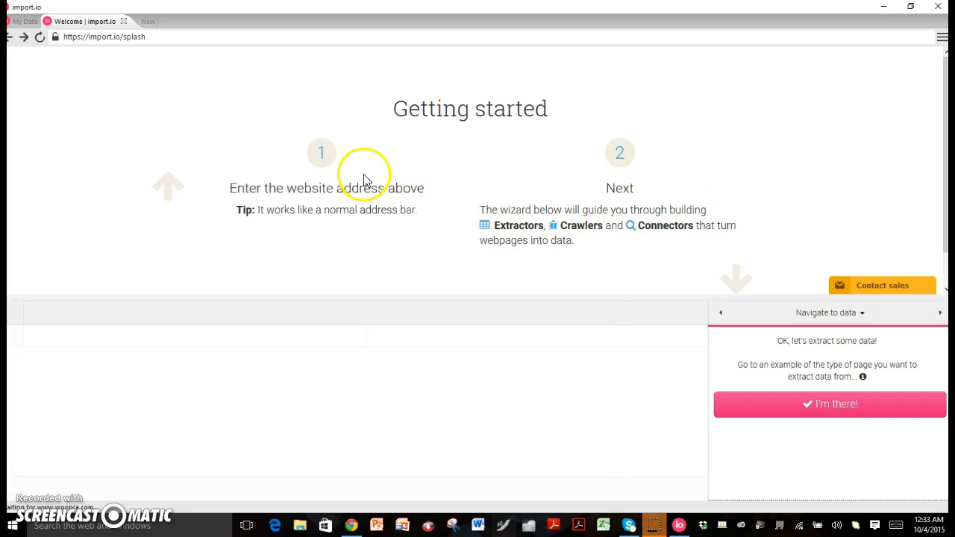
Switch to Chrome and copy the web address of the filtered Toronto event listings
{"action": "left_click", "coordinate": [350, 525]}
{"action": "left_click", "coordinate": [266, 29]}
{"action": "key", "text": "ctrl+c"}
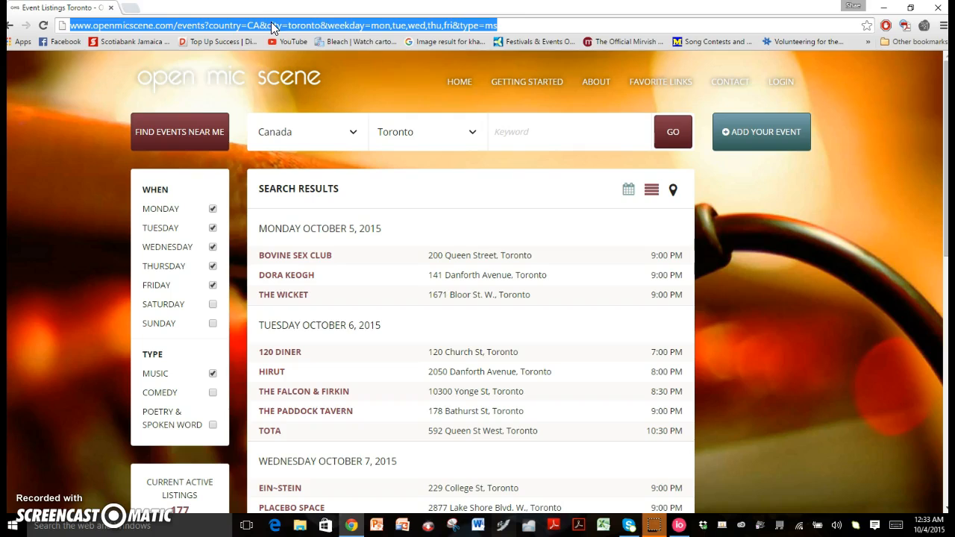
{"action": "mouse_move", "coordinate": [349, 526]}
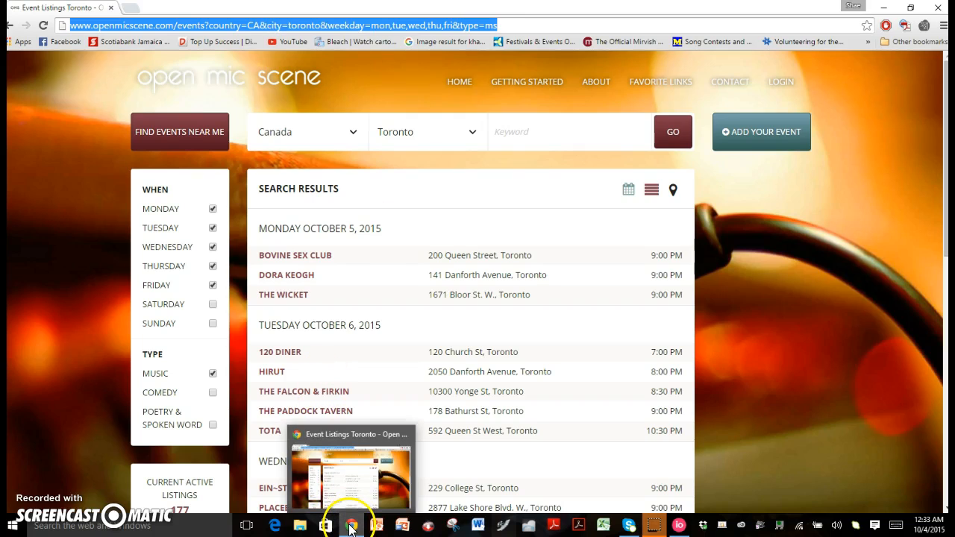
Switch back to import.io and load the copied Open Mic Scene listings address in the extractor's browser
{"action": "left_click", "coordinate": [679, 525]}
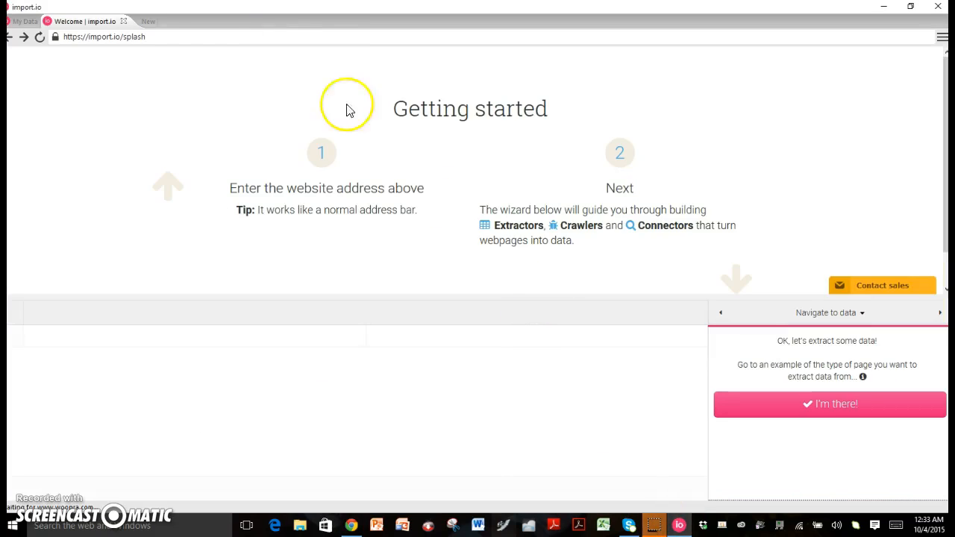
{"action": "left_click", "coordinate": [157, 38]}
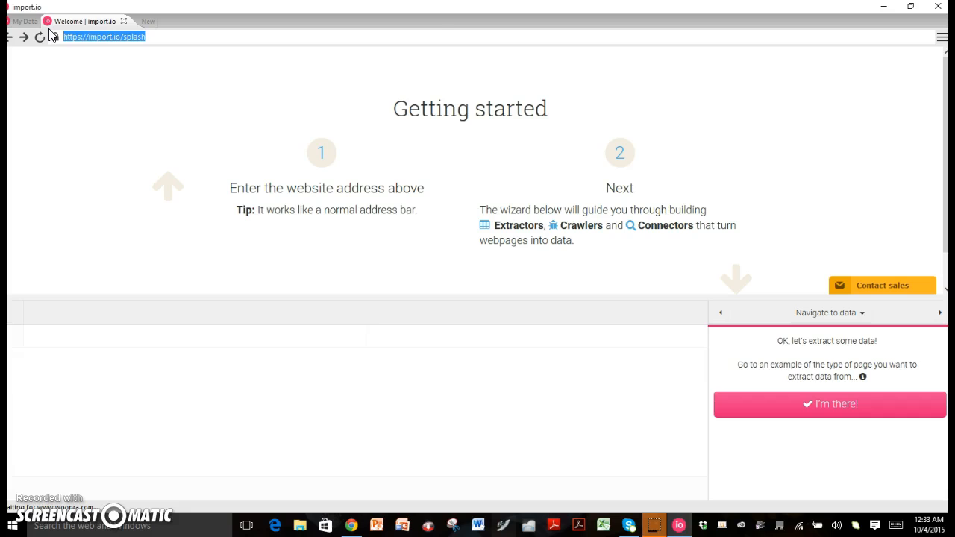
{"action": "key", "text": "ctrl+v"}
{"action": "left_click", "coordinate": [440, 39]}
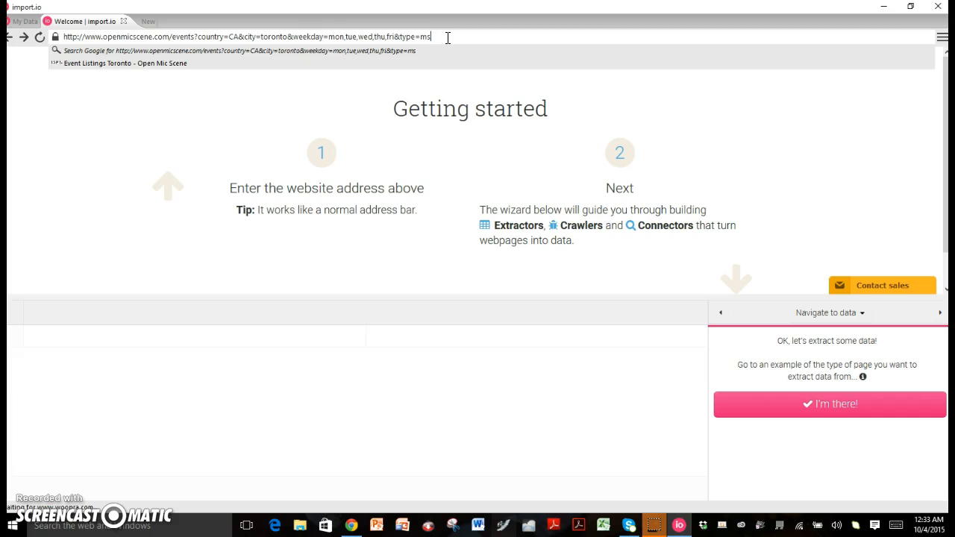
{"action": "key", "text": "Return"}
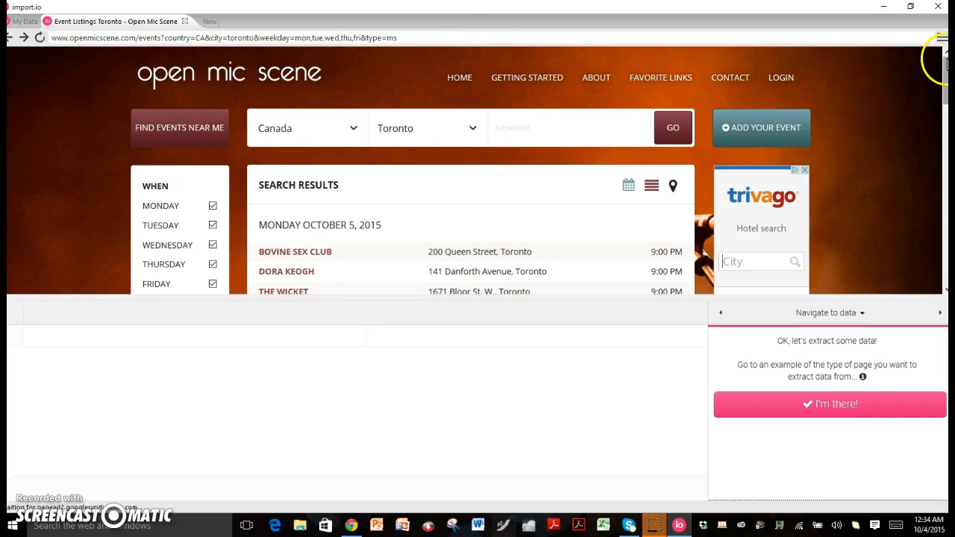
Confirm the loaded Toronto listings page as the example page to extract data from
{"action": "mouse_move", "coordinate": [945, 66]}
{"action": "left_mouse_down"}
{"action": "mouse_move", "coordinate": [943, 133]}
{"action": "mouse_move", "coordinate": [941, 57]}
{"action": "left_mouse_up"}
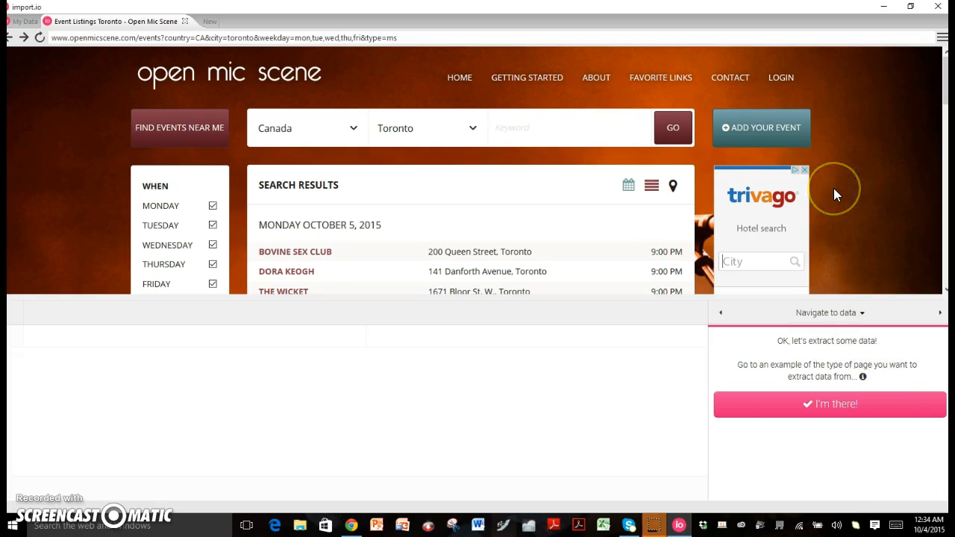
{"action": "left_click", "coordinate": [837, 403]}
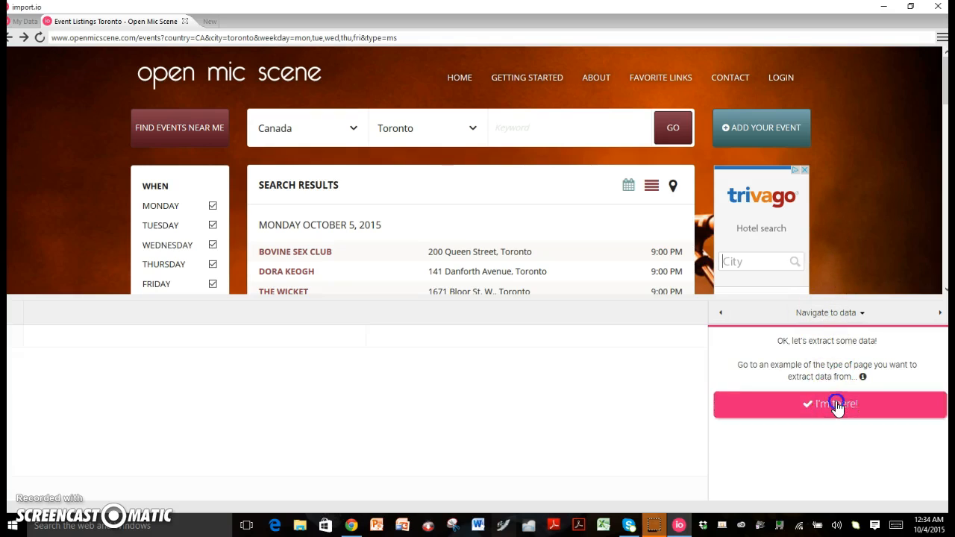
{"action": "left_click", "coordinate": [871, 340]}
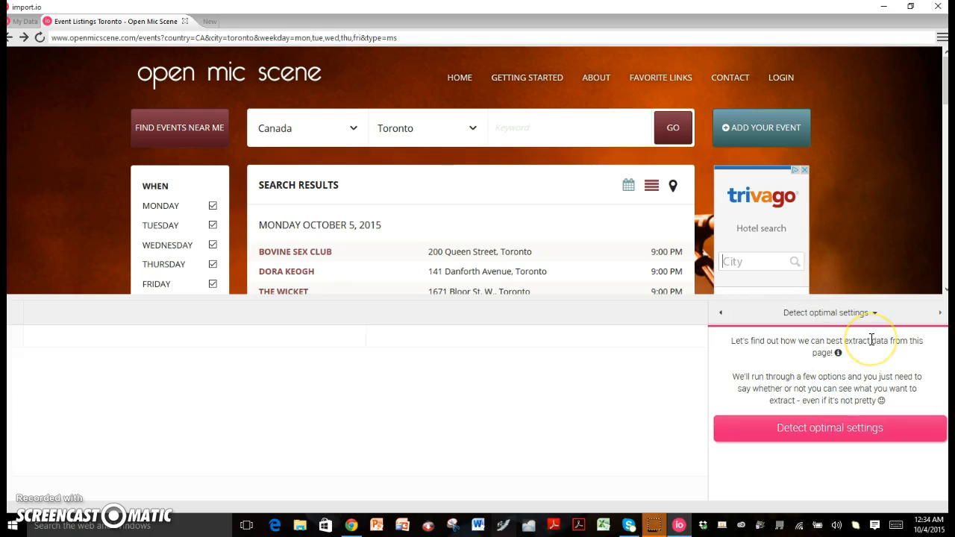
Run the optimal settings detection on the Toronto listings page and confirm the wanted data is still in the browser
{"action": "left_click", "coordinate": [865, 430]}
{"action": "left_click", "coordinate": [855, 431]}
{"action": "left_click", "coordinate": [855, 431]}
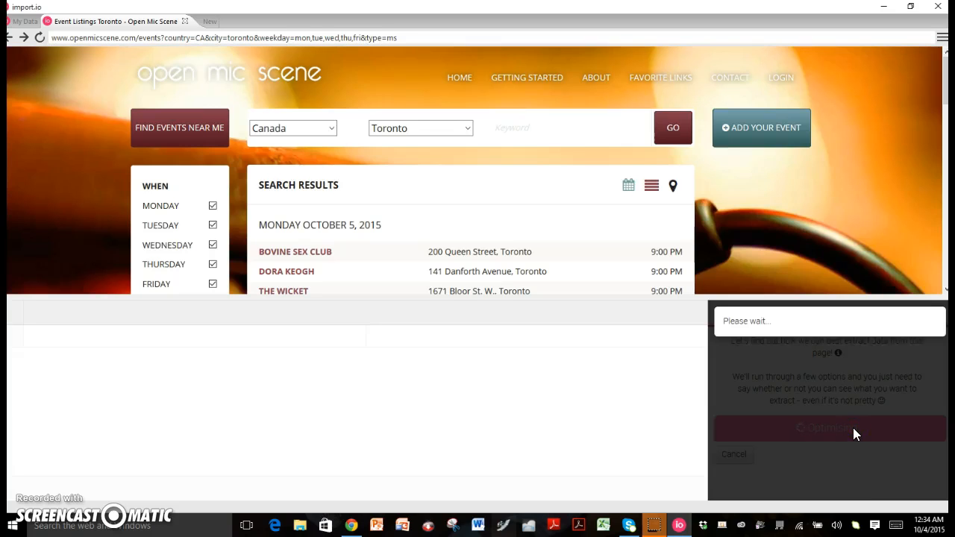
{"action": "left_click", "coordinate": [877, 350]}
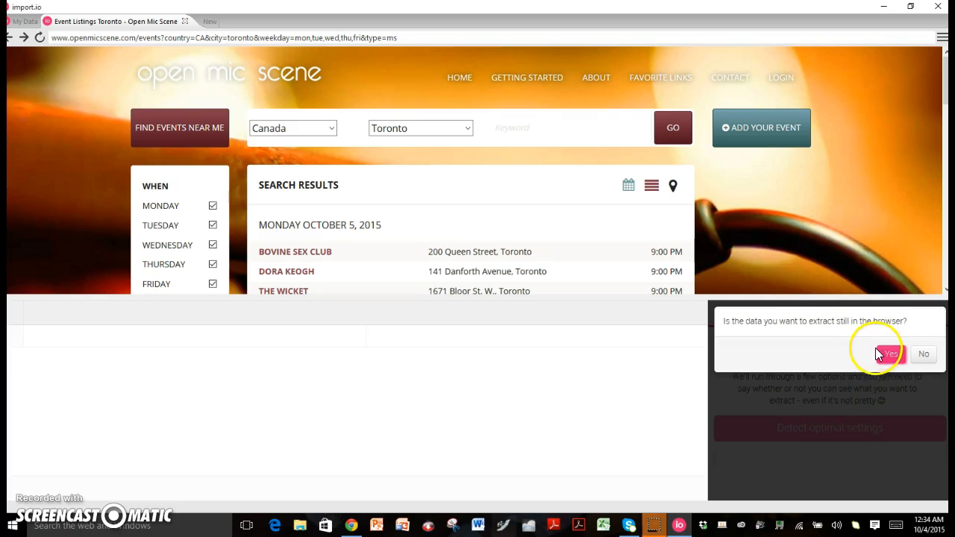
{"action": "left_click", "coordinate": [891, 358]}
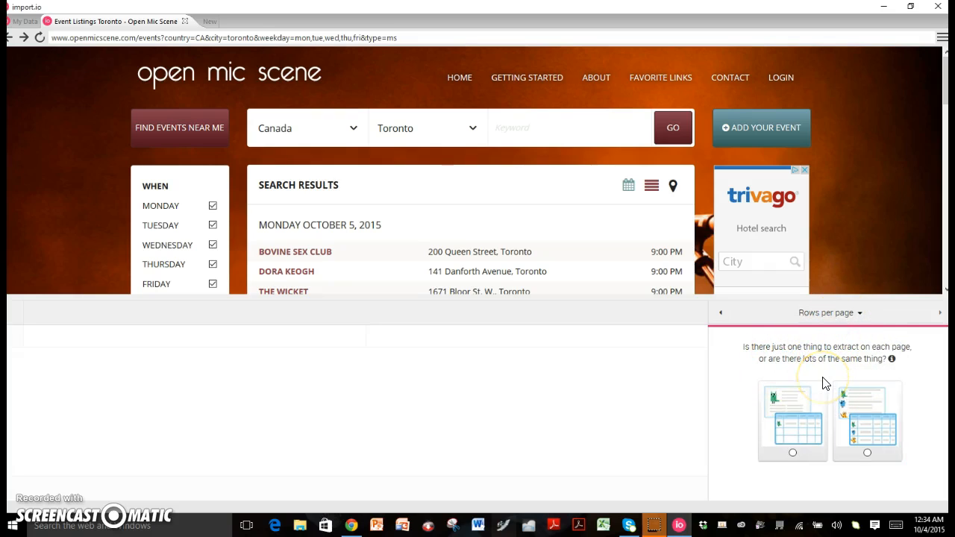
Set the rows per page to the option for many similar items on each page
{"action": "left_click", "coordinate": [808, 442]}
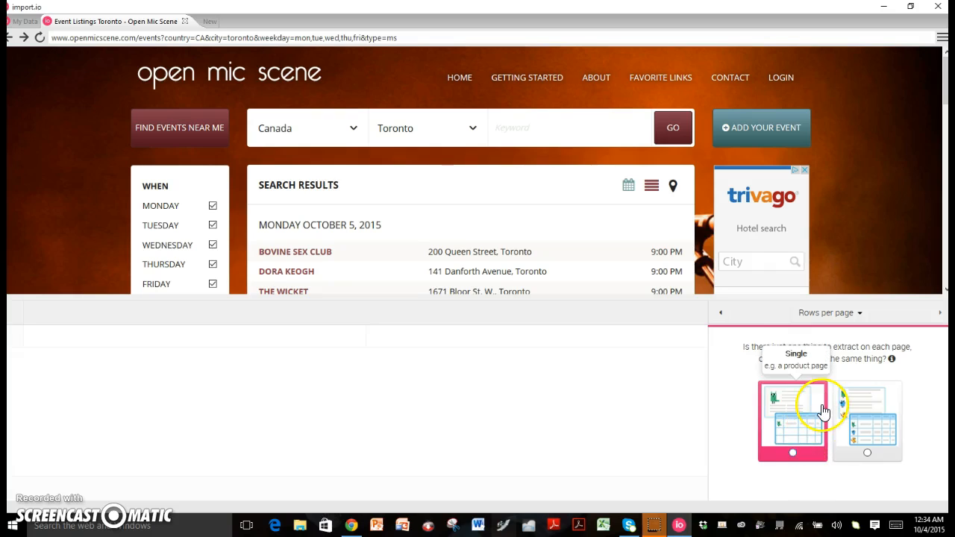
{"action": "left_click", "coordinate": [863, 429]}
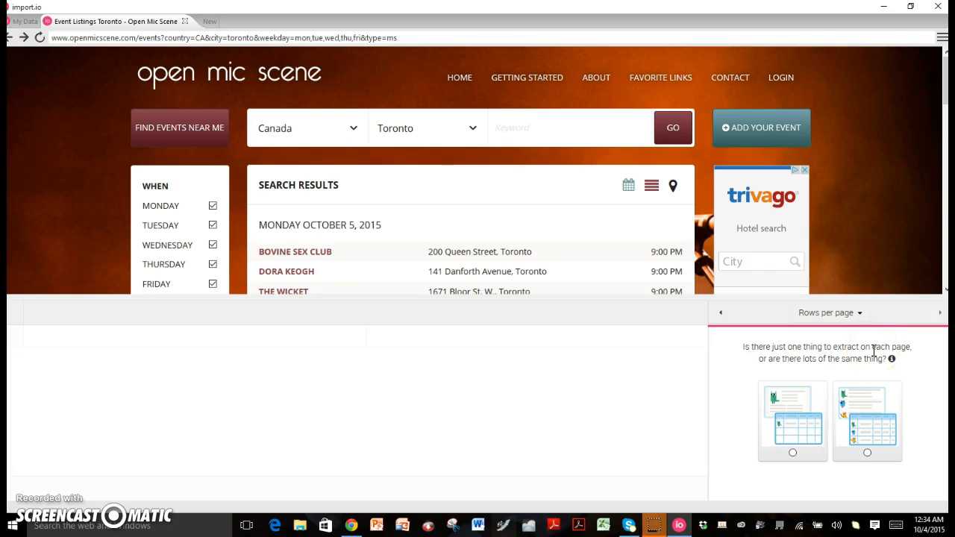
{"action": "mouse_move", "coordinate": [943, 95]}
{"action": "left_mouse_down"}
{"action": "mouse_move", "coordinate": [945, 172]}
{"action": "mouse_move", "coordinate": [944, 88]}
{"action": "left_mouse_up"}
{"action": "left_click", "coordinate": [871, 425]}
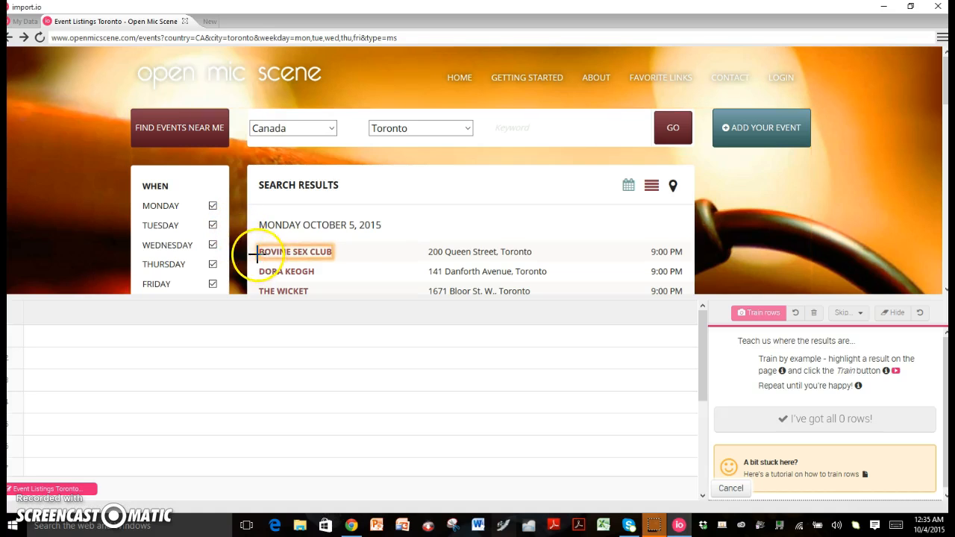
Train the three Monday October 5 listings, Bovine Sex Club, Dora Keogh and The Wicket, as example result rows
{"action": "left_click_drag", "start_coordinate": [269, 253], "coordinate": [685, 254]}
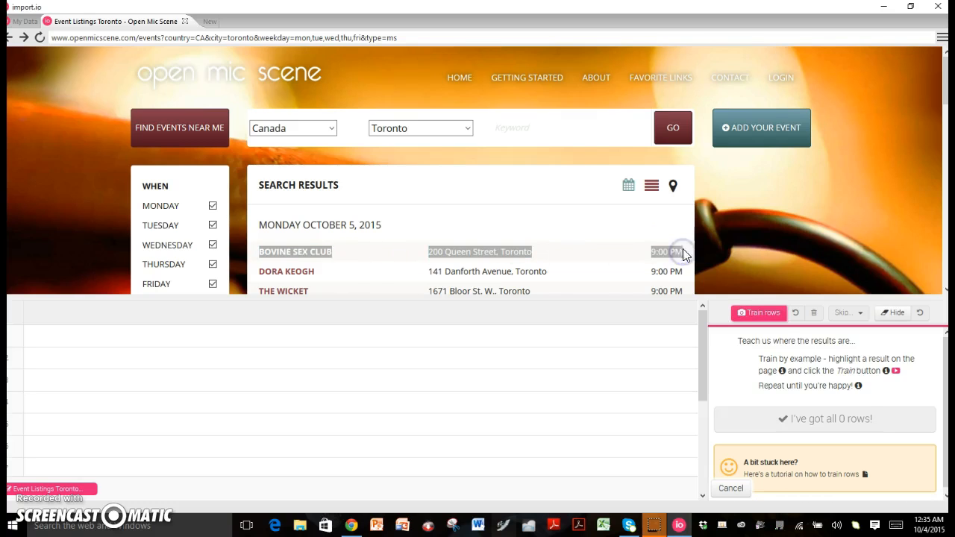
{"action": "left_click", "coordinate": [764, 314]}
{"action": "left_click", "coordinate": [275, 137]}
{"action": "left_click_drag", "start_coordinate": [257, 129], "coordinate": [682, 136]}
{"action": "left_click", "coordinate": [760, 313]}
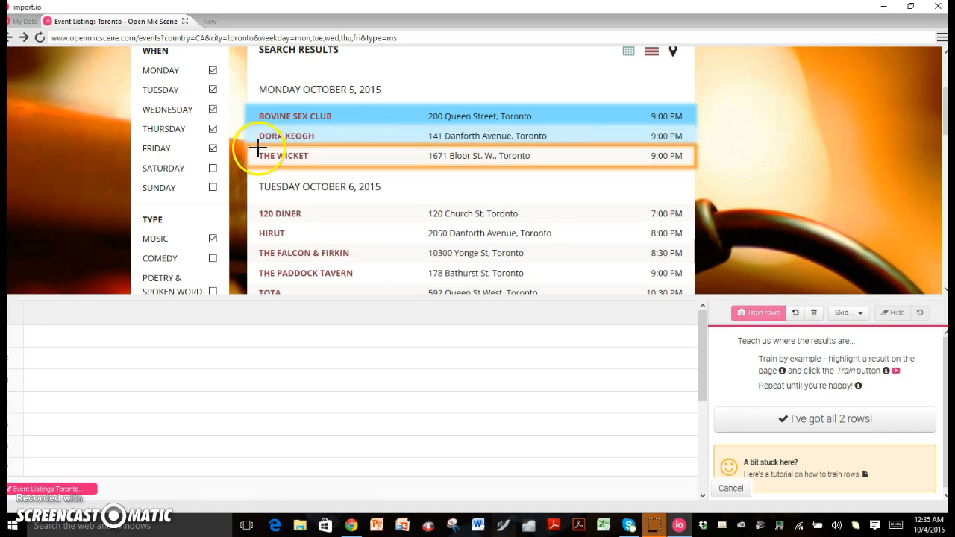
{"action": "left_click_drag", "start_coordinate": [259, 154], "coordinate": [679, 158]}
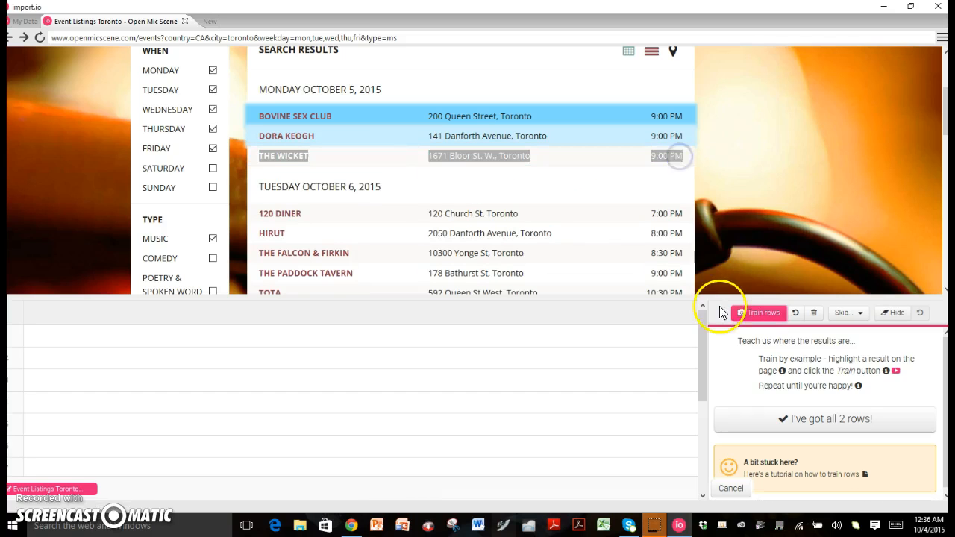
{"action": "left_click", "coordinate": [753, 313]}
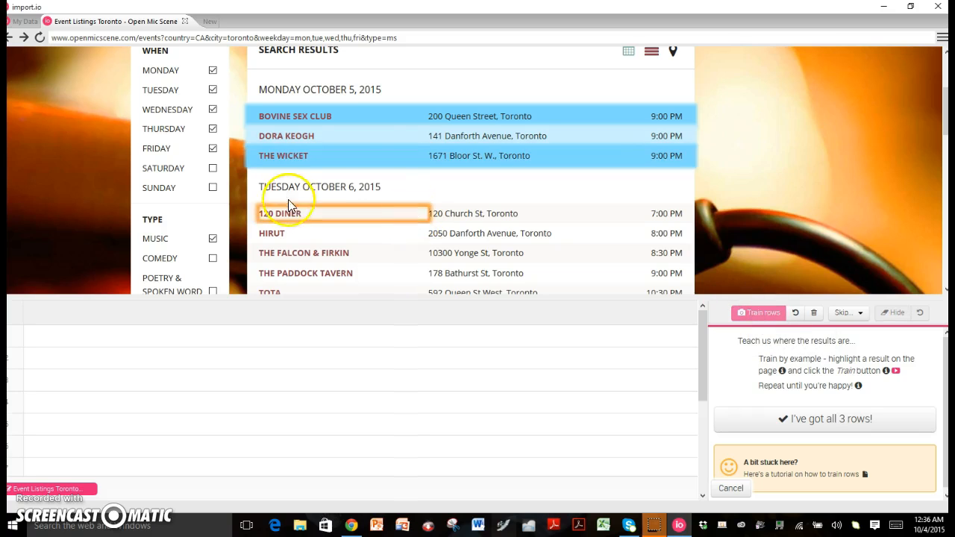
Train the 120 Diner listing under Tuesday October 6 as another example row, and confirm that all rows are captured
{"action": "left_click_drag", "start_coordinate": [403, 202], "coordinate": [695, 211]}
{"action": "left_click", "coordinate": [694, 211]}
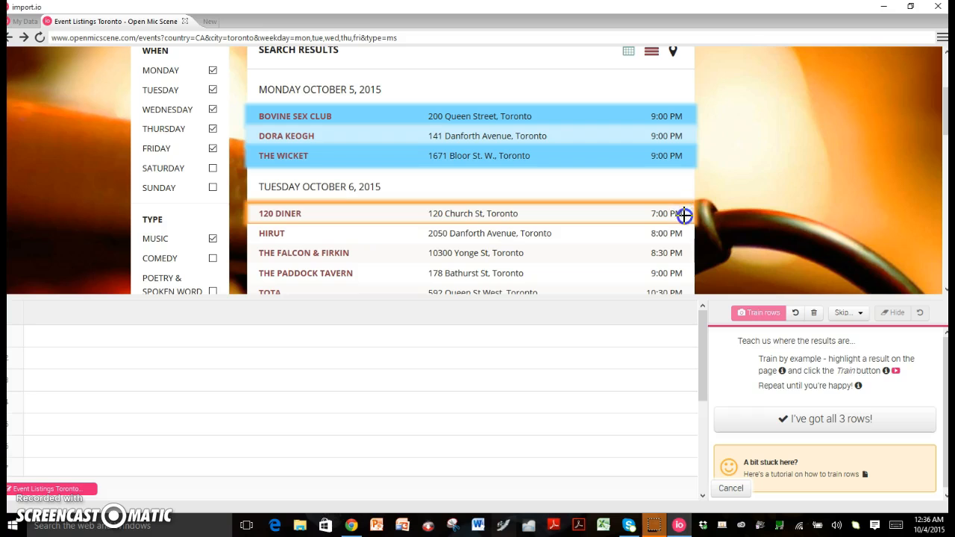
{"action": "triple_click", "coordinate": [684, 215]}
{"action": "left_click", "coordinate": [753, 313]}
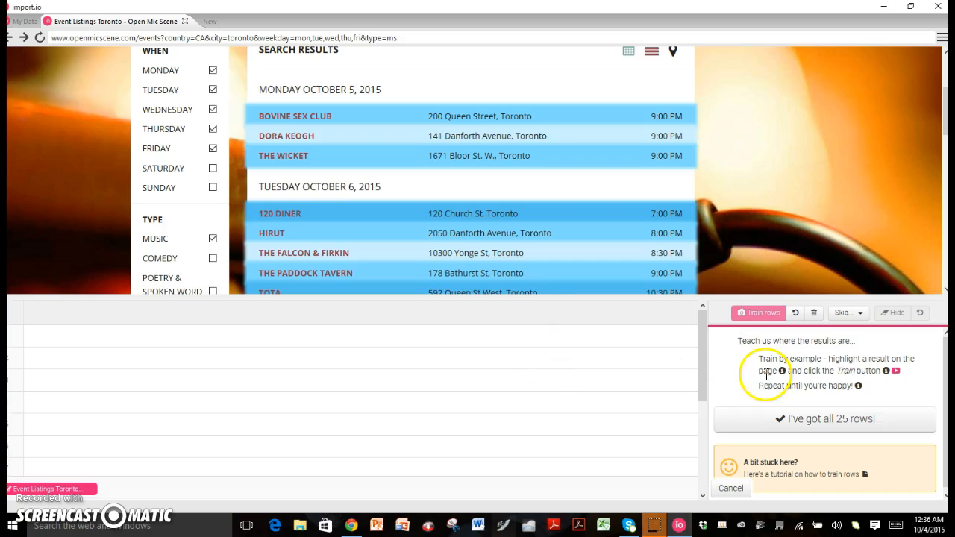
{"action": "left_click_drag", "start_coordinate": [942, 117], "coordinate": [933, 85]}
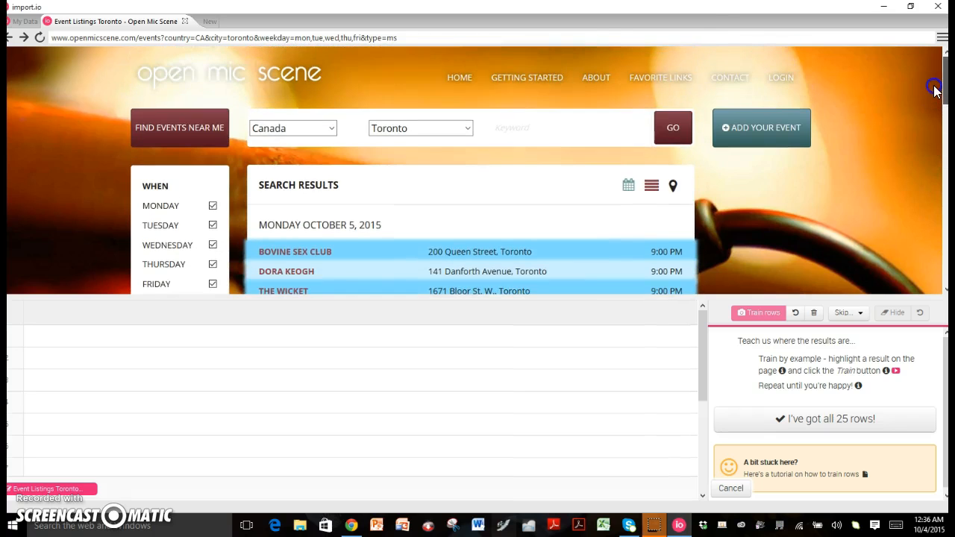
{"action": "left_click", "coordinate": [811, 426]}
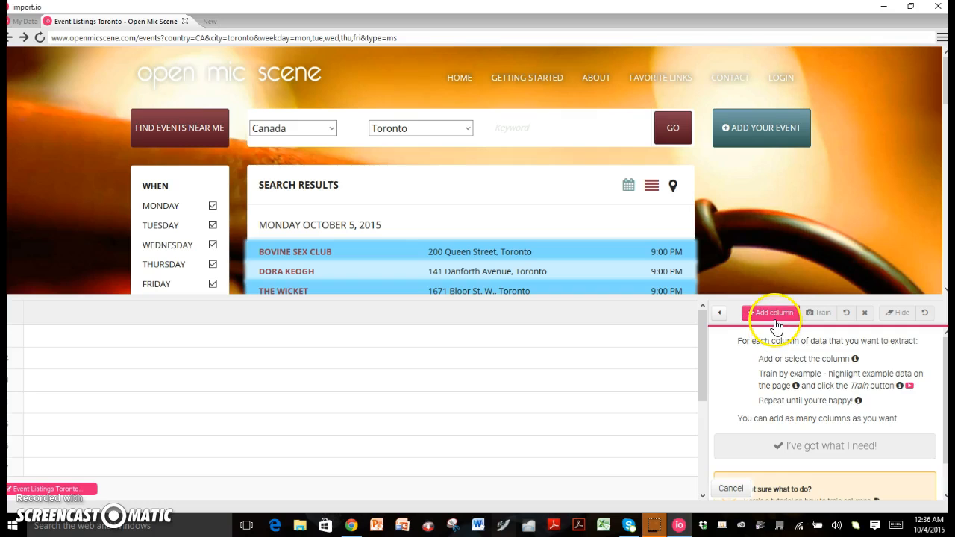
Add a text column named name_of_venue to the extractor table
{"action": "left_click_drag", "start_coordinate": [945, 90], "coordinate": [944, 102]}
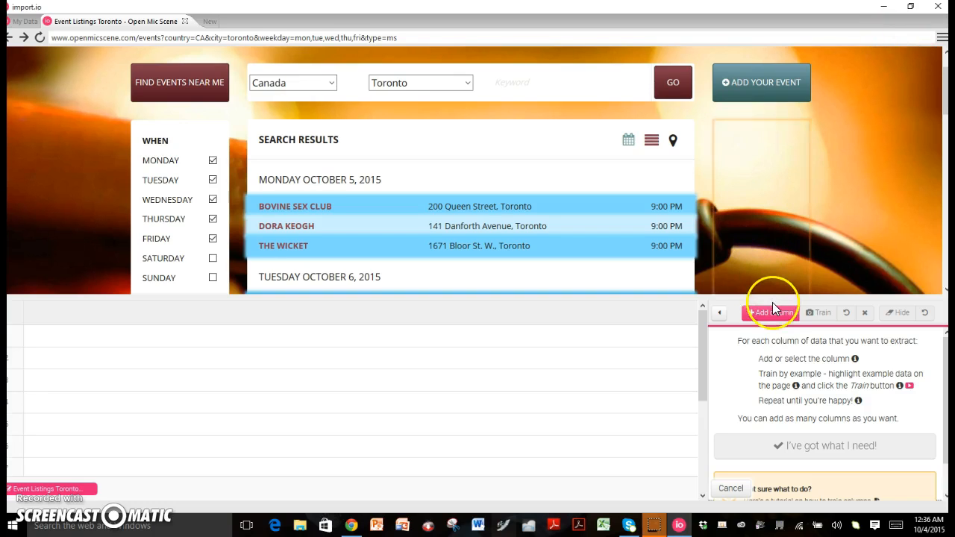
{"action": "left_click", "coordinate": [772, 314]}
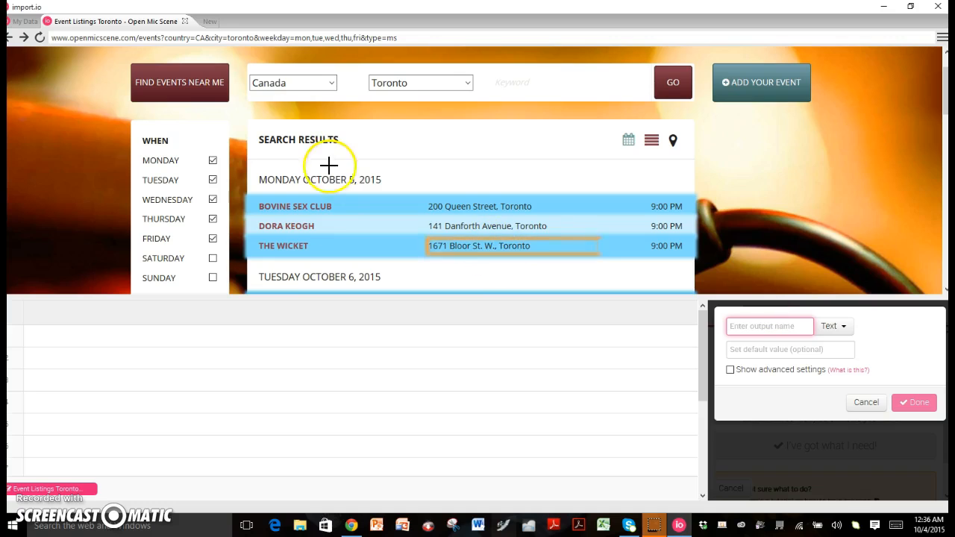
{"action": "type", "text": "name_"}
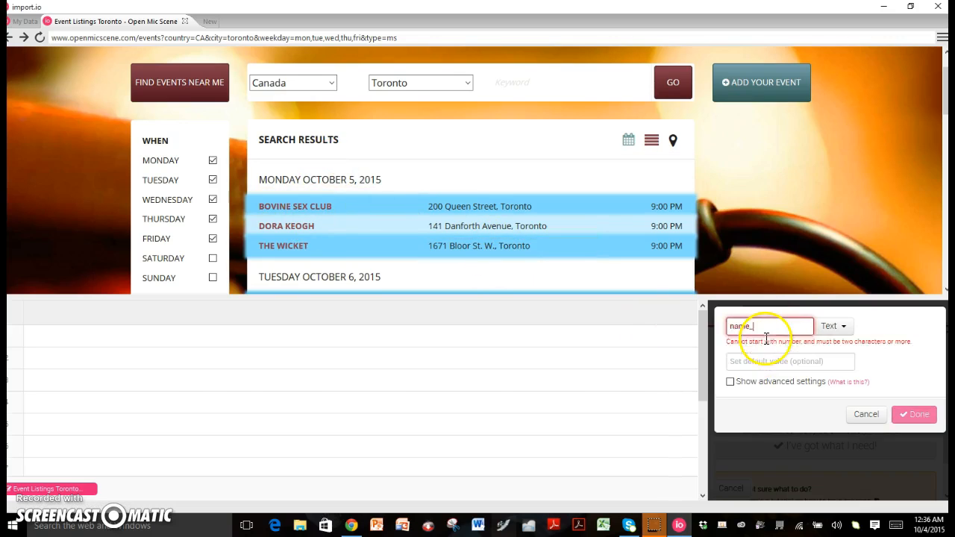
{"action": "type", "text": "of_venue"}
{"action": "left_click", "coordinate": [913, 402]}
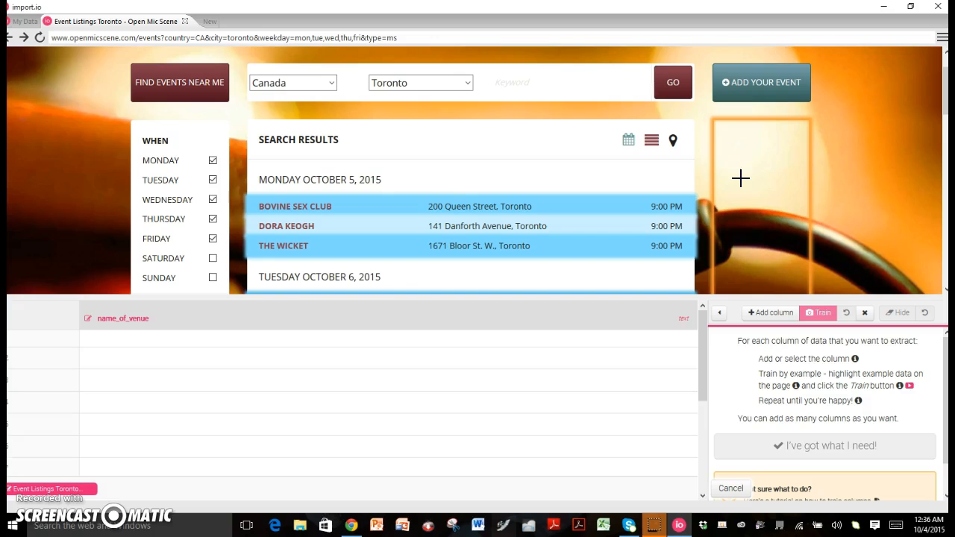
Train the name_of_venue column with the venue name Bovine Sex Club from the first listing
{"action": "left_click", "coordinate": [313, 192]}
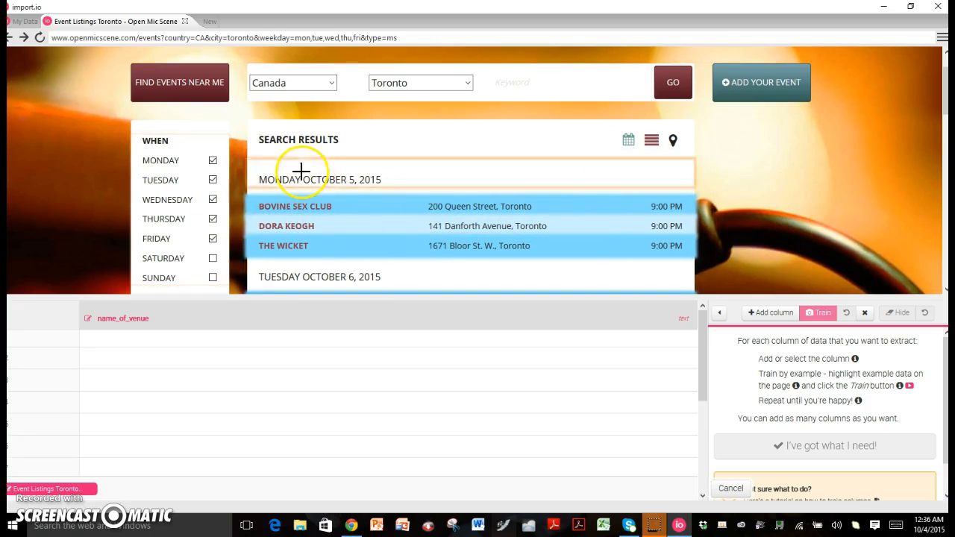
{"action": "left_click", "coordinate": [329, 208]}
{"action": "left_click_drag", "start_coordinate": [329, 208], "coordinate": [263, 203]}
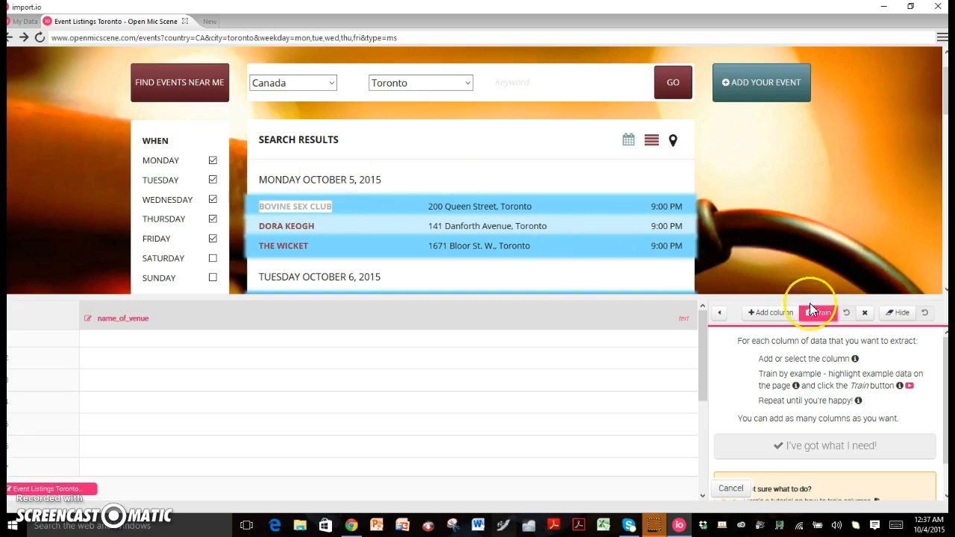
{"action": "left_click", "coordinate": [828, 315]}
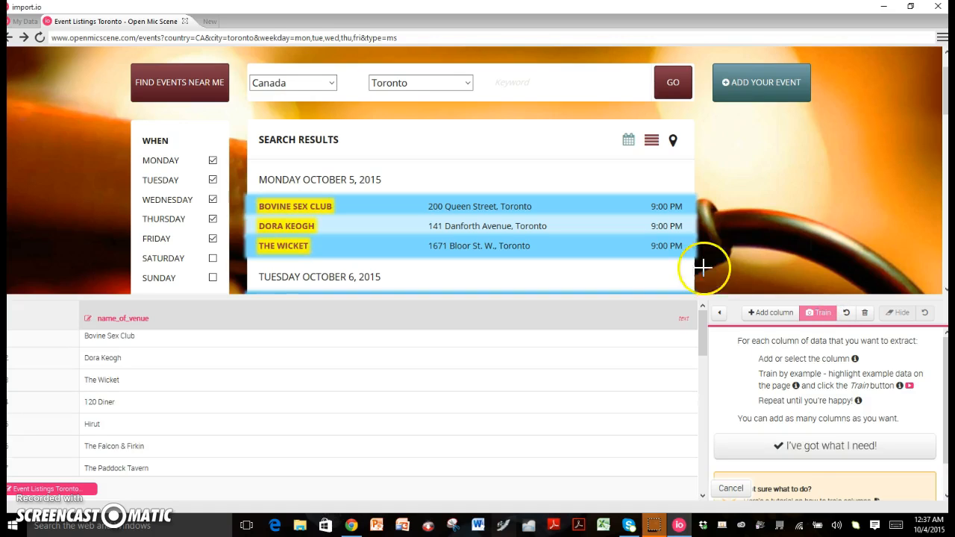
{"action": "mouse_move", "coordinate": [702, 321]}
{"action": "left_mouse_down"}
{"action": "mouse_move", "coordinate": [699, 440]}
{"action": "mouse_move", "coordinate": [699, 311]}
{"action": "left_mouse_up"}
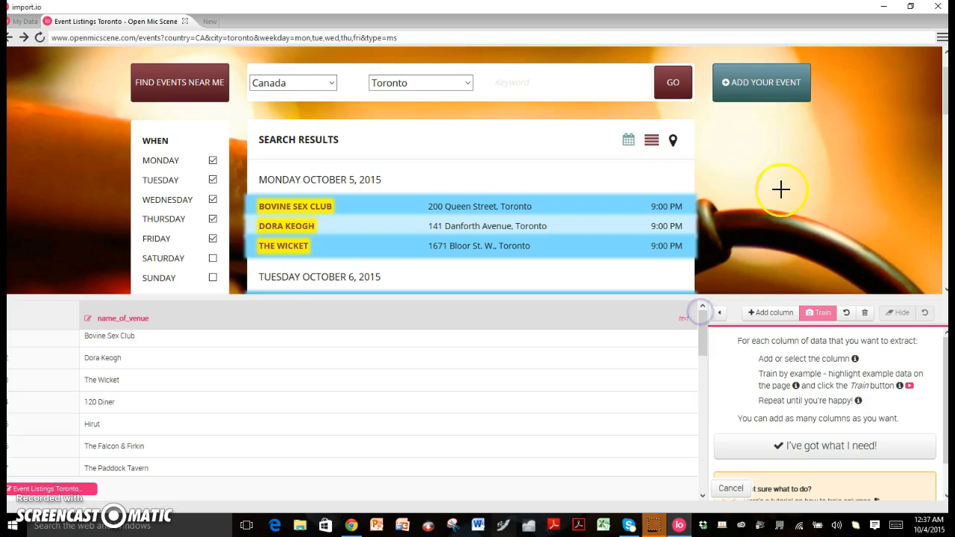
Add a text column named address and train it with the first listing's address, 200 Queen Street, Toronto
{"action": "left_click", "coordinate": [783, 313]}
{"action": "left_click", "coordinate": [733, 326]}
{"action": "type", "text": "addres"}
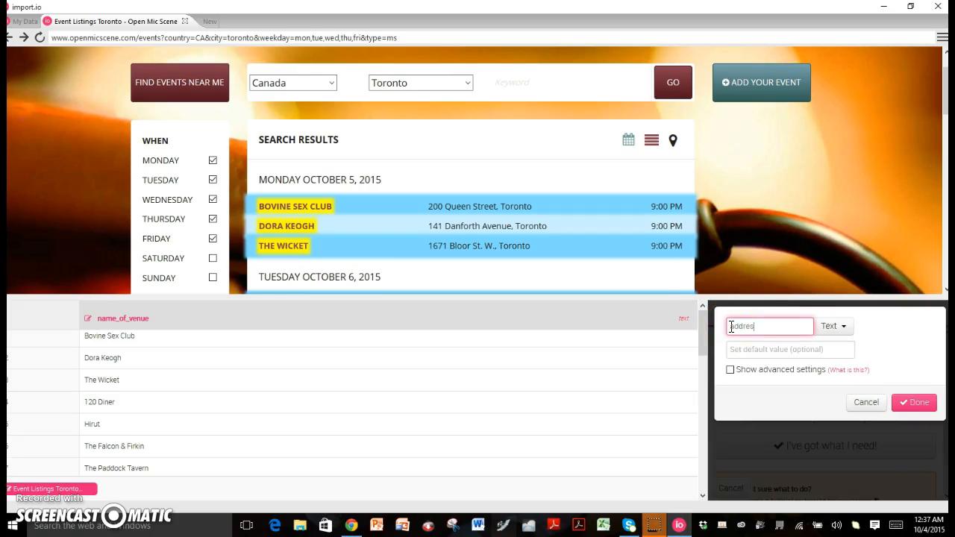
{"action": "type", "text": "s"}
{"action": "left_click", "coordinate": [843, 328]}
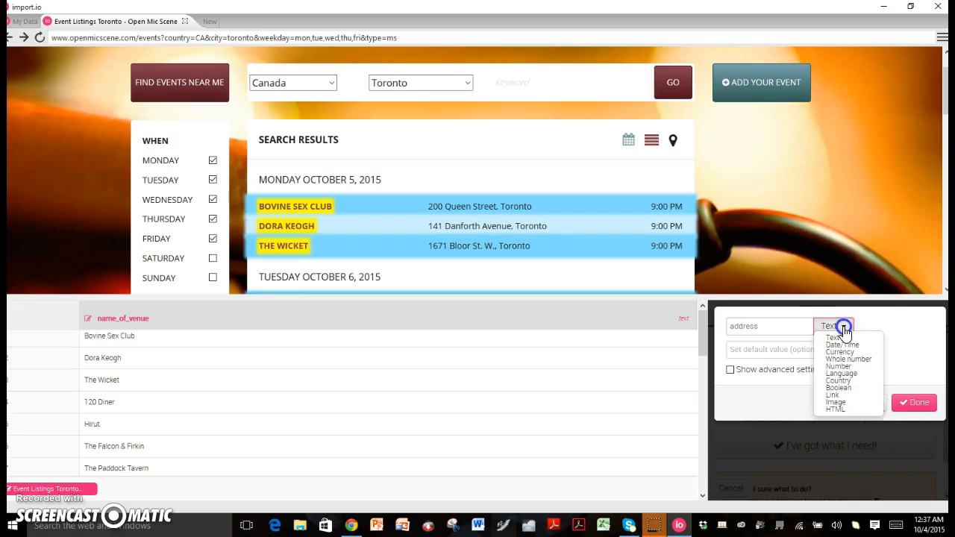
{"action": "left_click", "coordinate": [842, 327]}
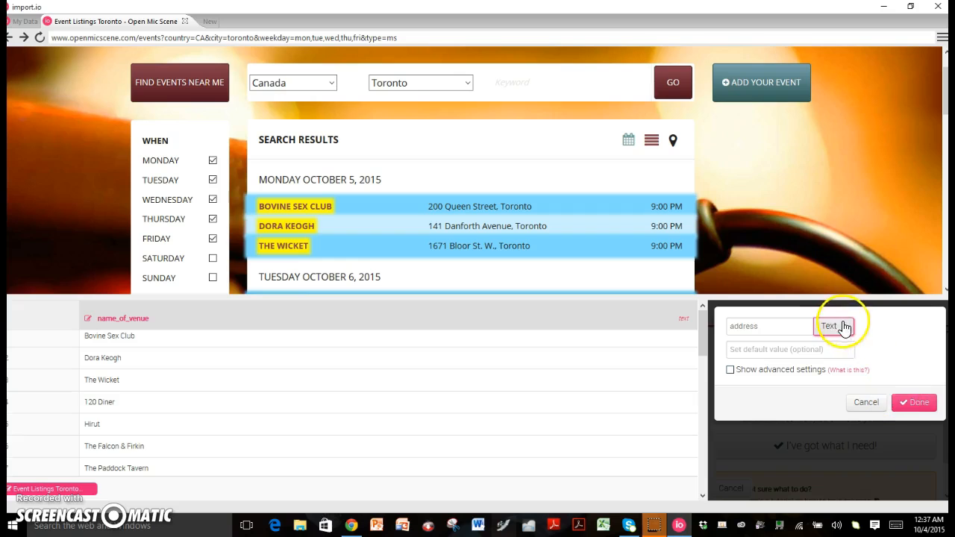
{"action": "left_click", "coordinate": [919, 402]}
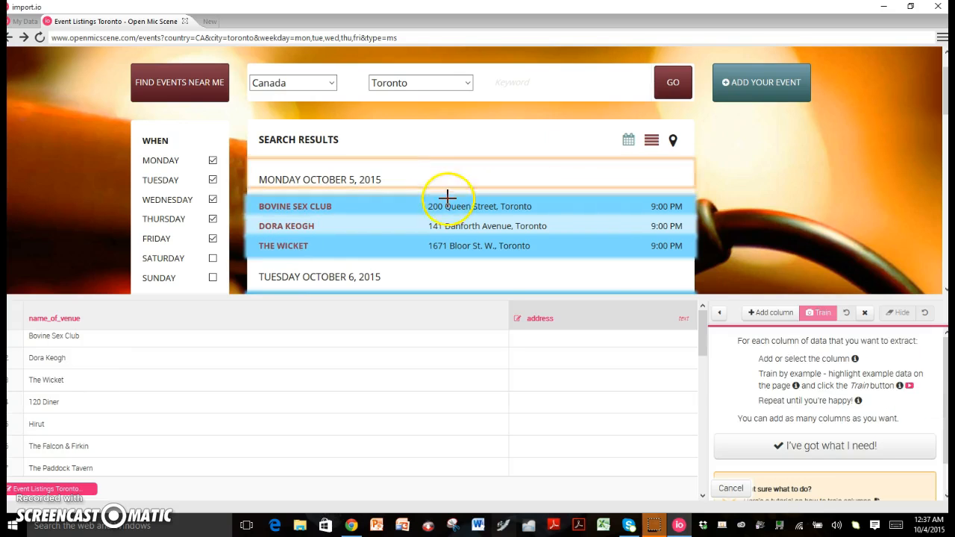
{"action": "left_click_drag", "start_coordinate": [428, 206], "coordinate": [532, 206]}
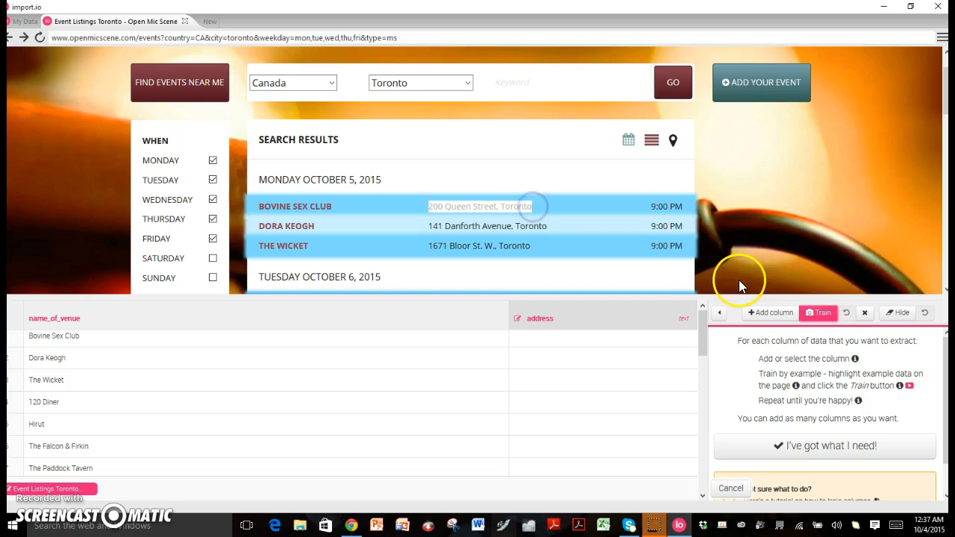
{"action": "left_click", "coordinate": [820, 314]}
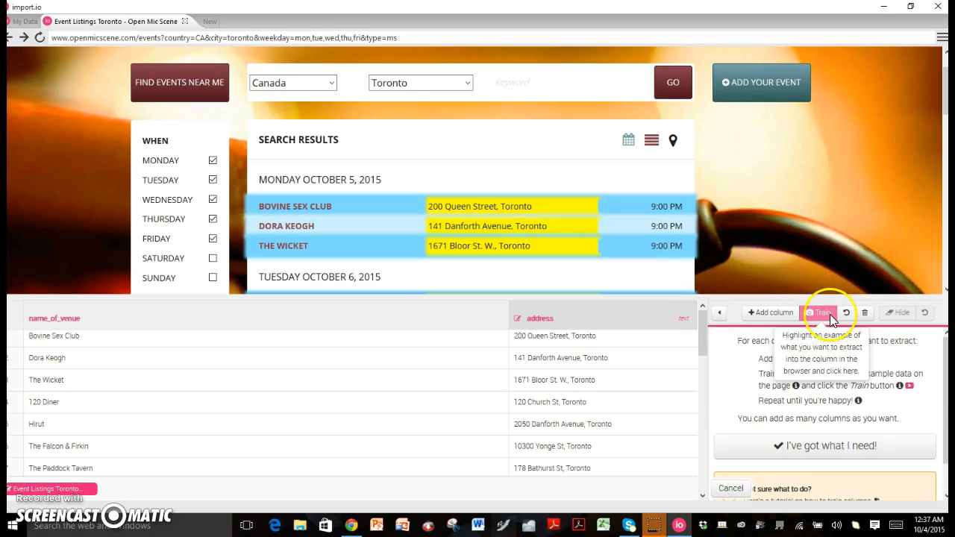
Add a text column named start_time and train it with the first listing's 9:00 PM time
{"action": "left_click", "coordinate": [780, 315]}
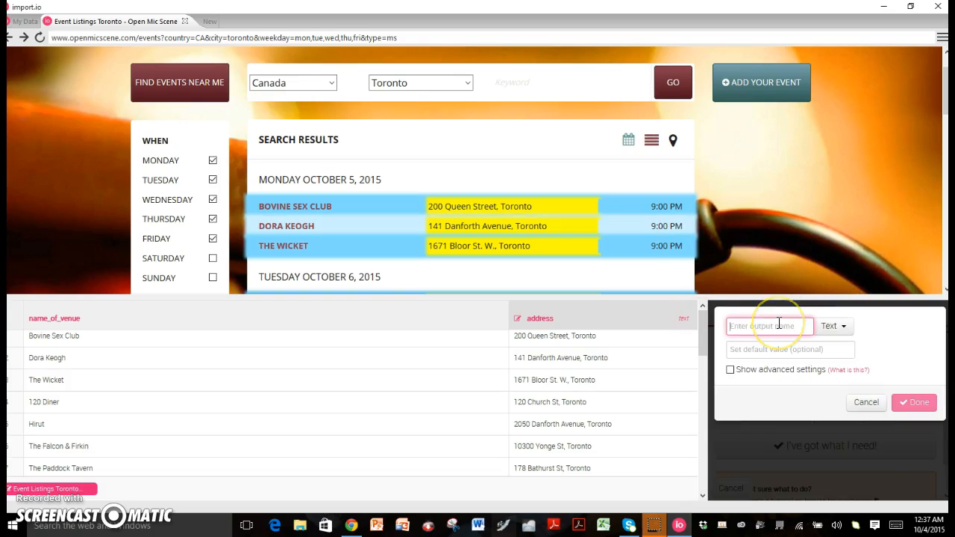
{"action": "type", "text": "ti"}
{"action": "key", "text": "BackSpace"}
{"action": "key", "text": "BackSpace"}
{"action": "type", "text": "startr"}
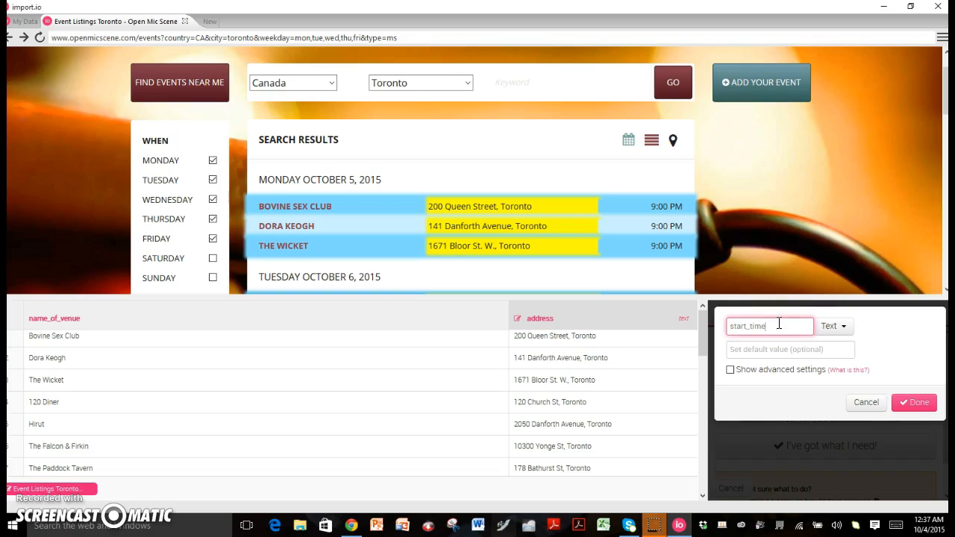
{"action": "left_click", "coordinate": [913, 403]}
{"action": "left_click", "coordinate": [846, 327]}
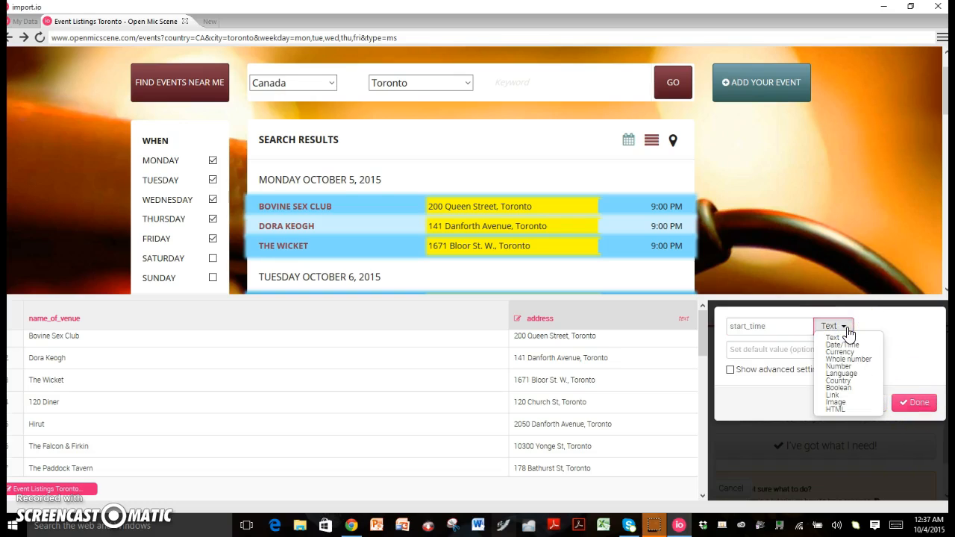
{"action": "left_click", "coordinate": [847, 329]}
{"action": "left_click", "coordinate": [913, 403]}
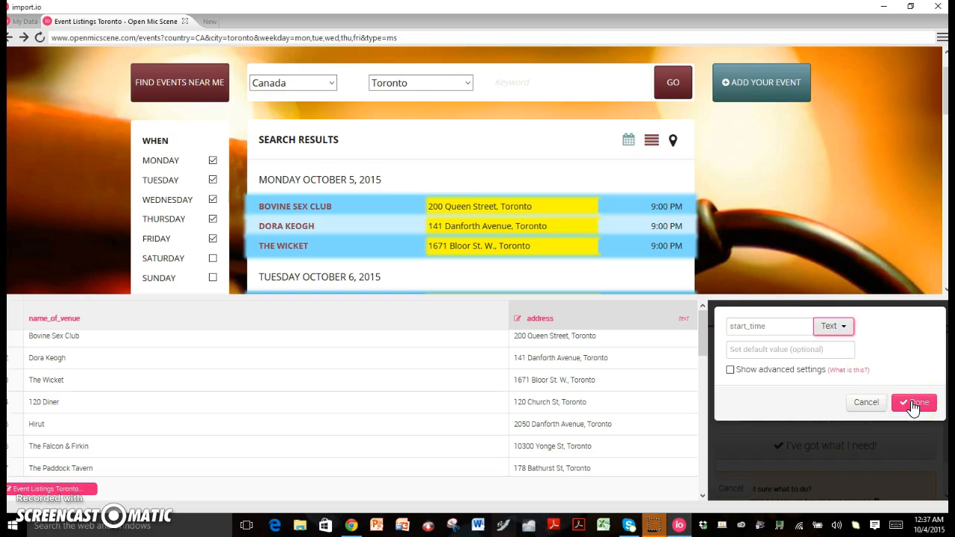
{"action": "left_click", "coordinate": [913, 404]}
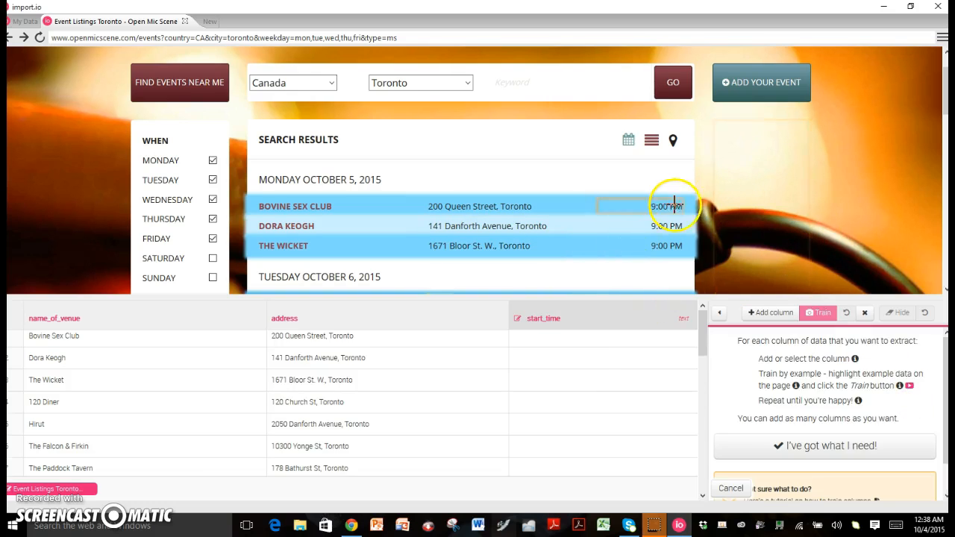
{"action": "left_click_drag", "start_coordinate": [650, 207], "coordinate": [680, 206]}
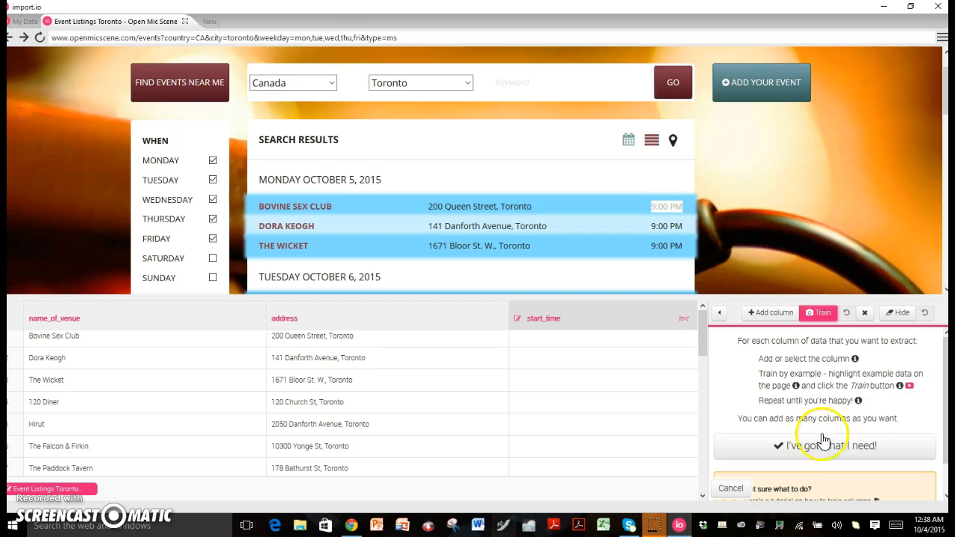
{"action": "left_click", "coordinate": [828, 314]}
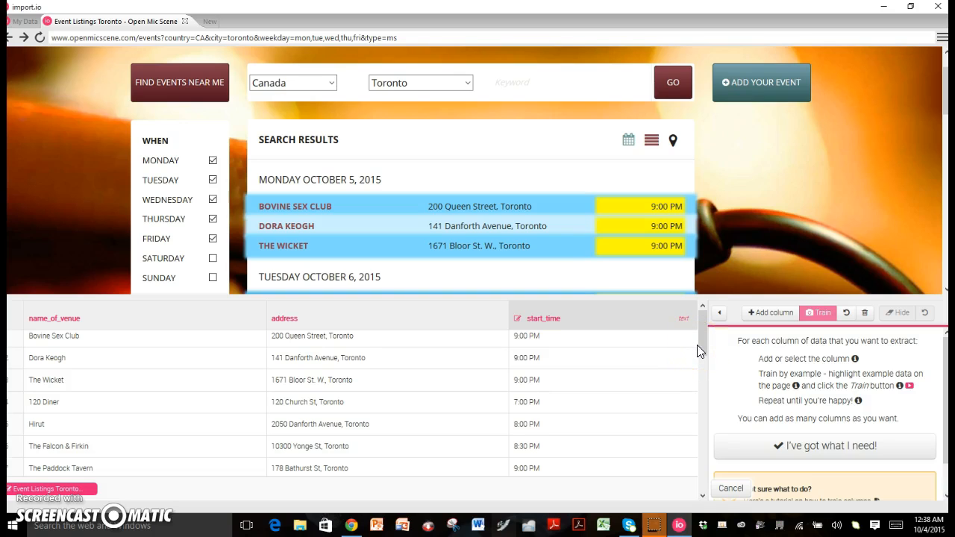
Accept the extracted columns and finish training the extractor with only the Event Listings Toronto page
{"action": "mouse_move", "coordinate": [701, 342]}
{"action": "left_mouse_down"}
{"action": "mouse_move", "coordinate": [700, 382]}
{"action": "mouse_move", "coordinate": [705, 343]}
{"action": "left_mouse_up"}
{"action": "mouse_move", "coordinate": [701, 332]}
{"action": "left_mouse_down"}
{"action": "mouse_move", "coordinate": [705, 383]}
{"action": "mouse_move", "coordinate": [705, 328]}
{"action": "left_mouse_up"}
{"action": "mouse_move", "coordinate": [945, 101]}
{"action": "left_mouse_down"}
{"action": "mouse_move", "coordinate": [941, 230]}
{"action": "mouse_move", "coordinate": [944, 88]}
{"action": "left_mouse_up"}
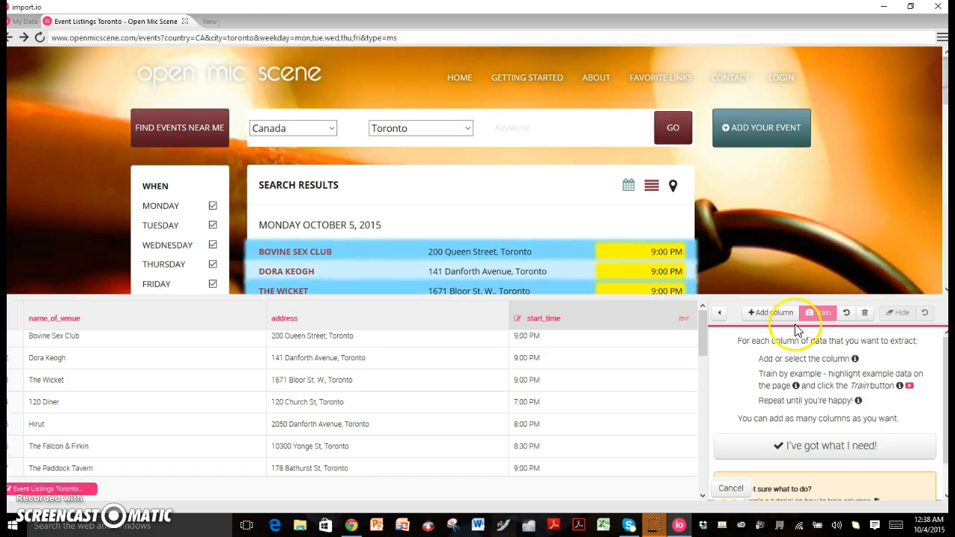
{"action": "left_click", "coordinate": [784, 447]}
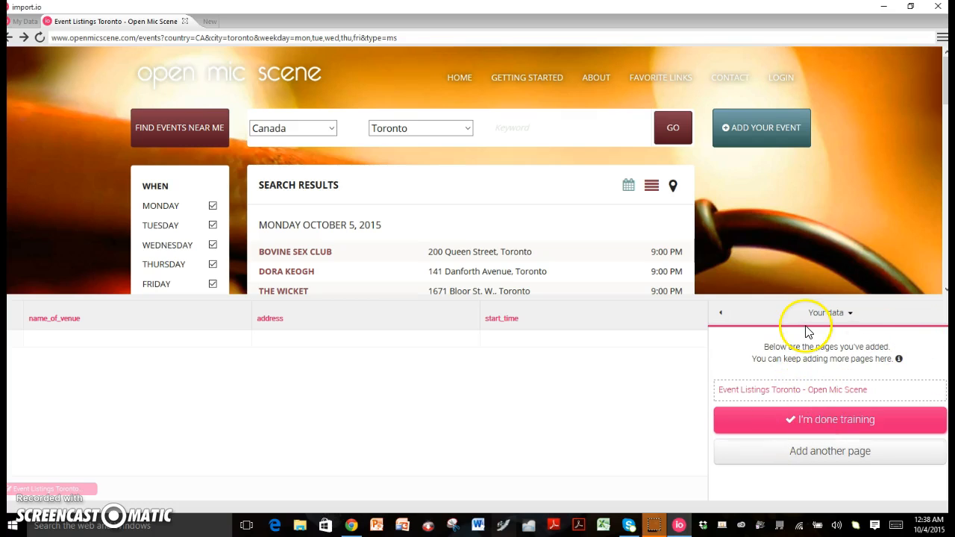
{"action": "left_click", "coordinate": [837, 460]}
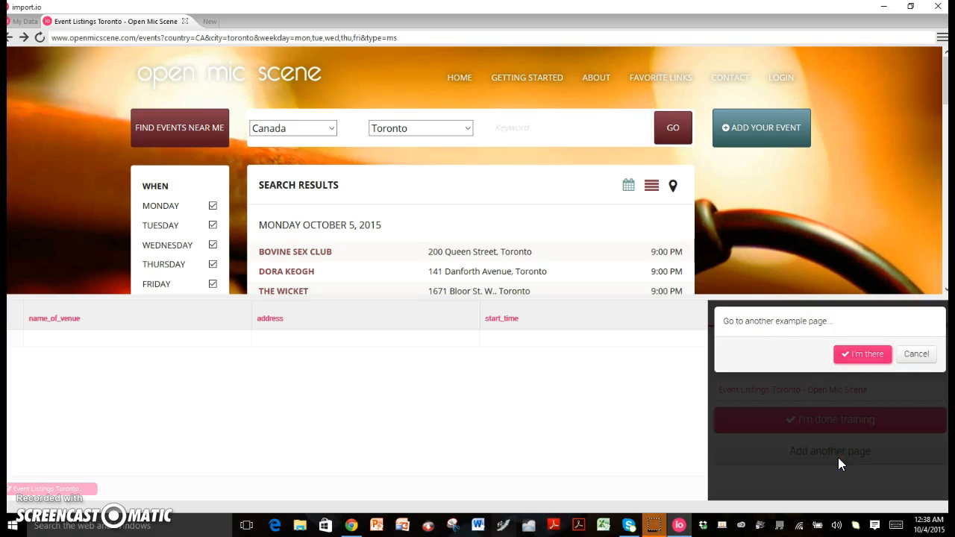
{"action": "left_click", "coordinate": [916, 354]}
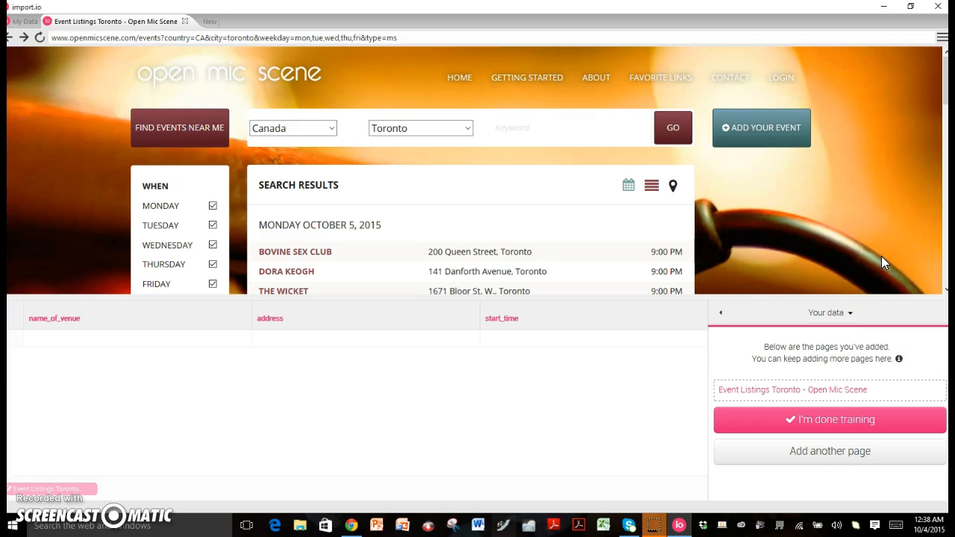
{"action": "left_click", "coordinate": [868, 419]}
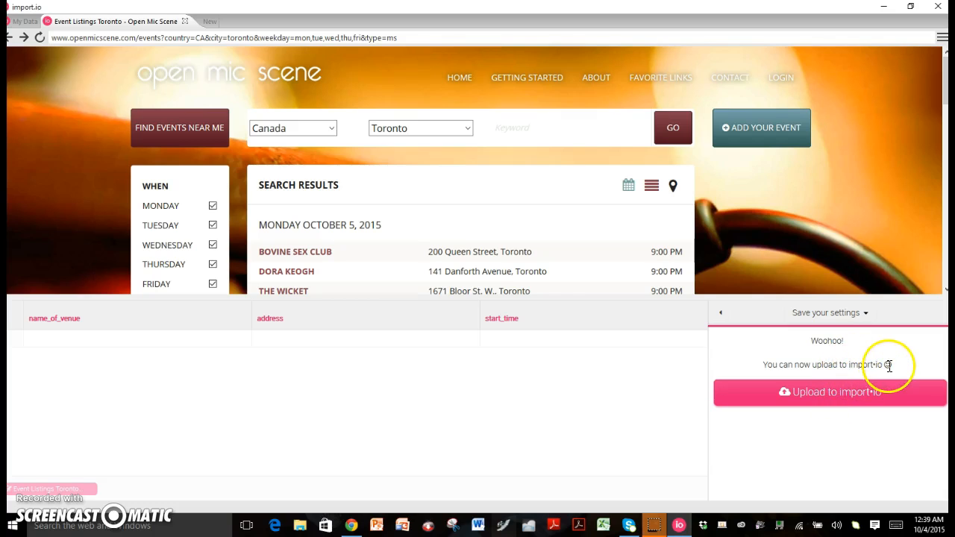
Upload the extractor to import.io under the name "open mic night listings- Toronto"
{"action": "left_click", "coordinate": [837, 395]}
{"action": "left_click", "coordinate": [797, 355]}
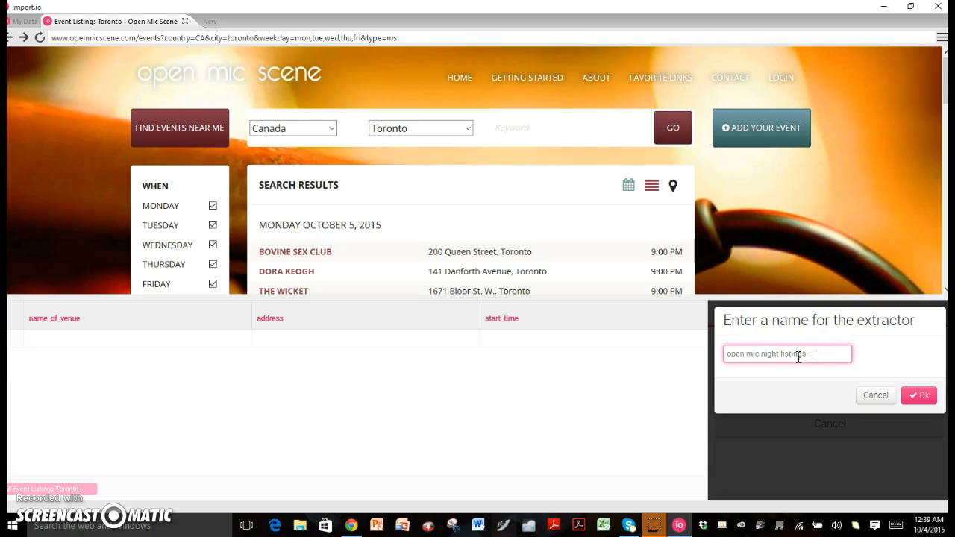
{"action": "left_click", "coordinate": [920, 395]}
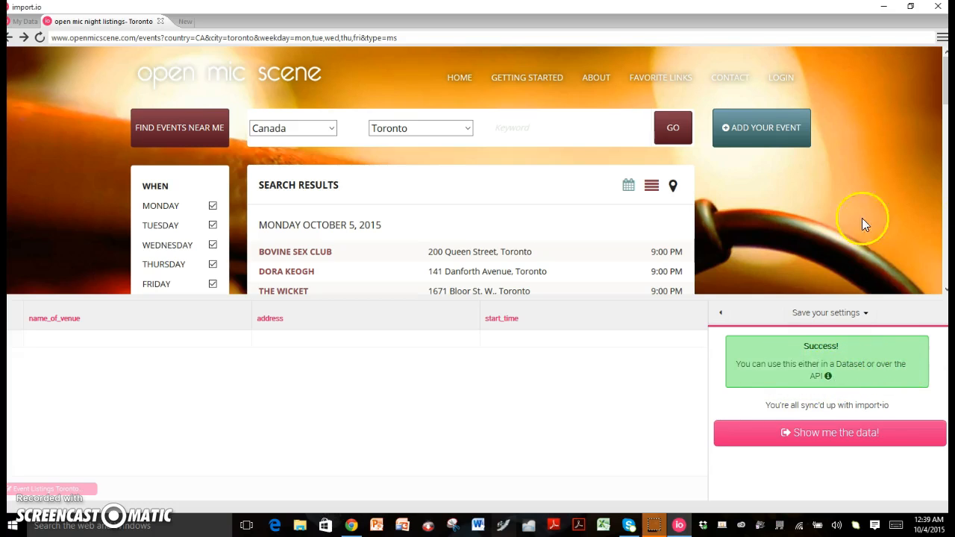
Open the uploaded extractor's data and show the query results in TSV format
{"action": "left_click", "coordinate": [838, 440]}
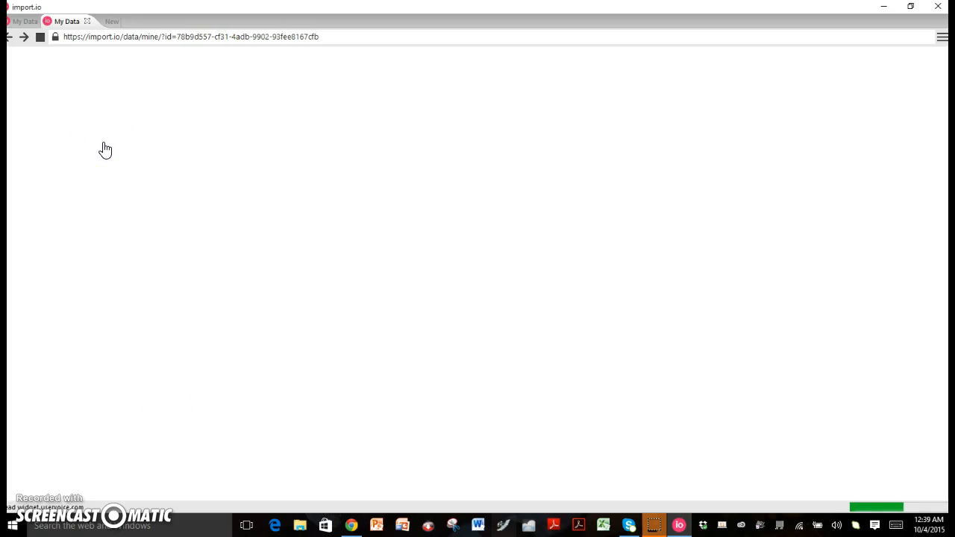
{"action": "left_click", "coordinate": [23, 22]}
{"action": "left_click", "coordinate": [97, 22]}
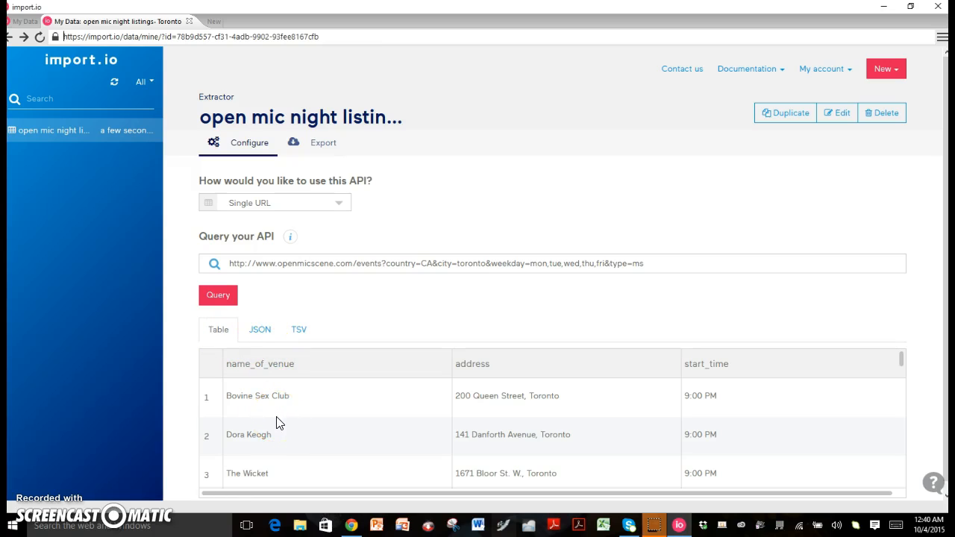
{"action": "left_click_drag", "start_coordinate": [284, 396], "coordinate": [265, 333]}
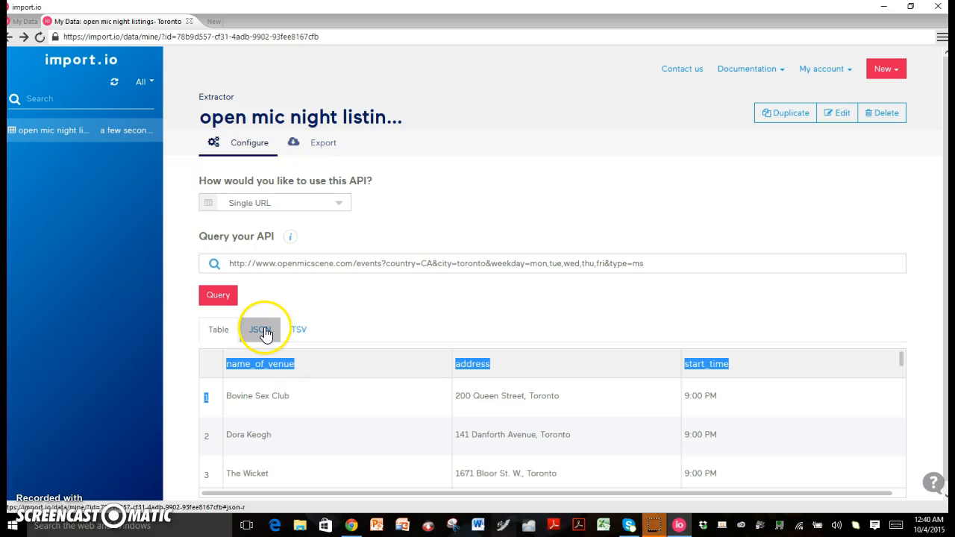
{"action": "left_click", "coordinate": [302, 332]}
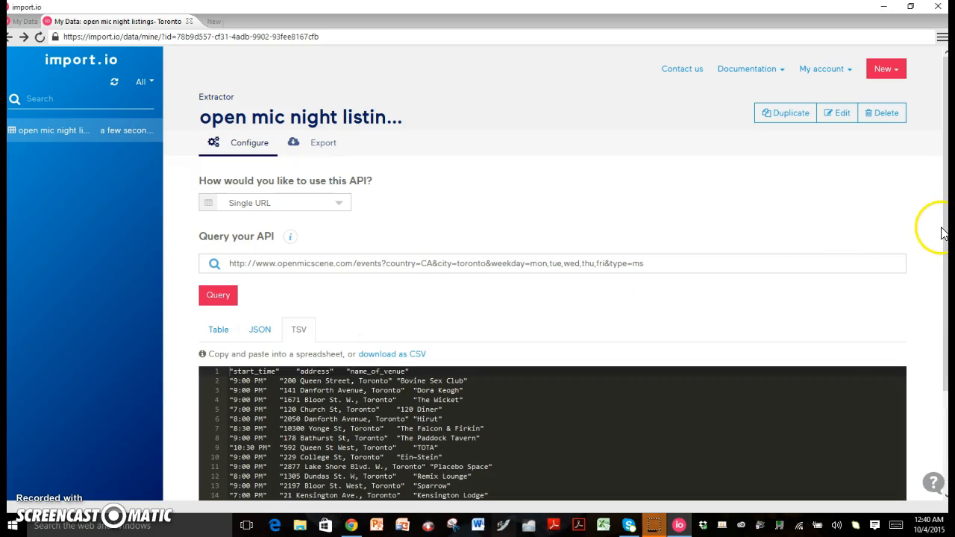
{"action": "left_click_drag", "start_coordinate": [946, 237], "coordinate": [936, 350]}
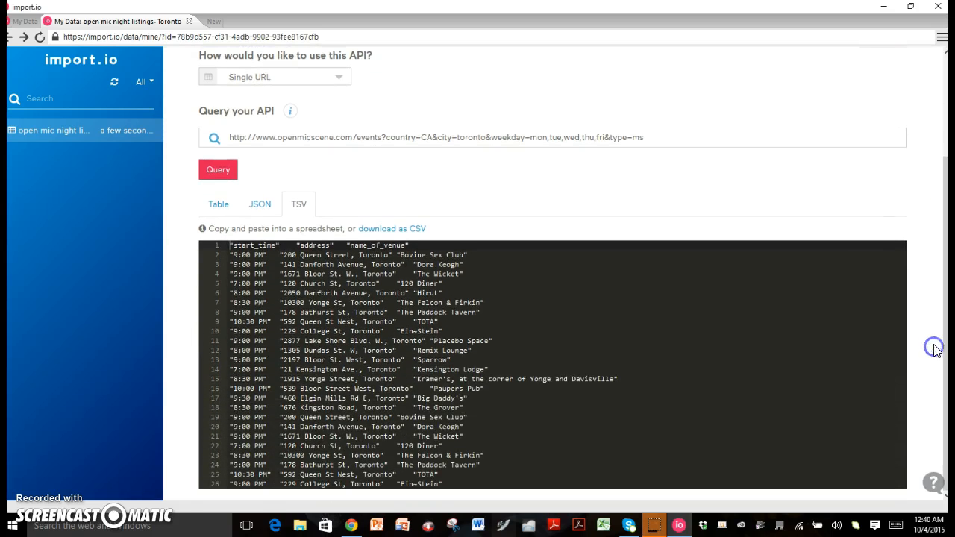
Download the results as a CSV file named f in the Documents folder
{"action": "left_click", "coordinate": [384, 229]}
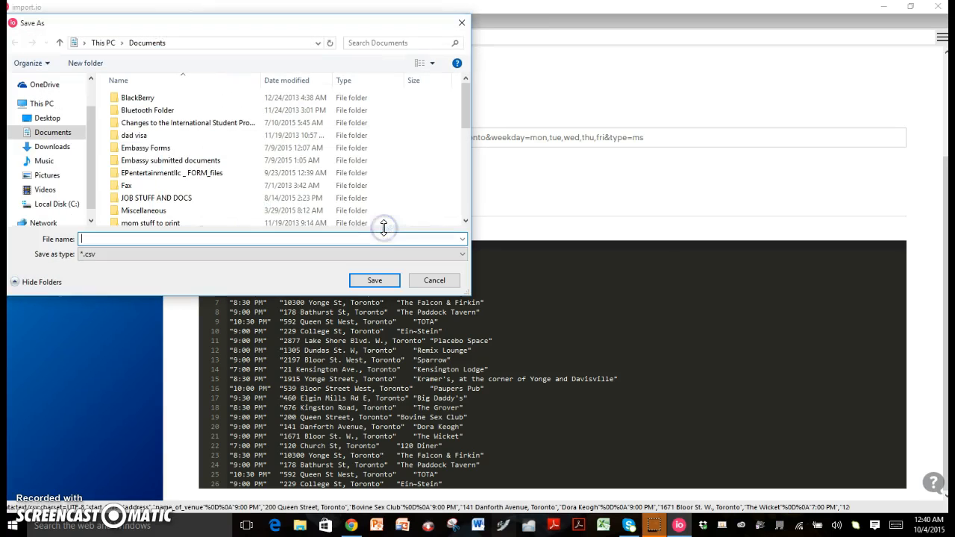
{"action": "type", "text": "ggggg"}
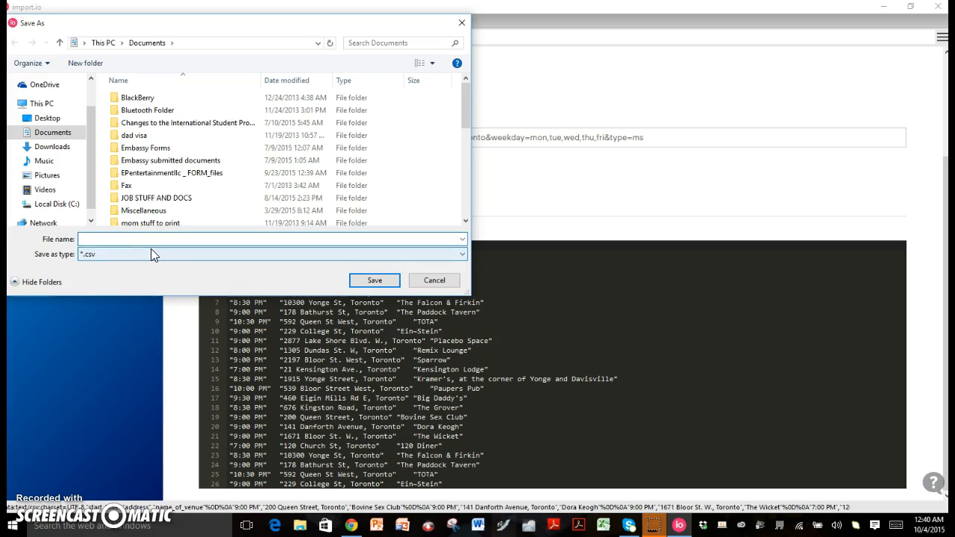
{"action": "type", "text": "f"}
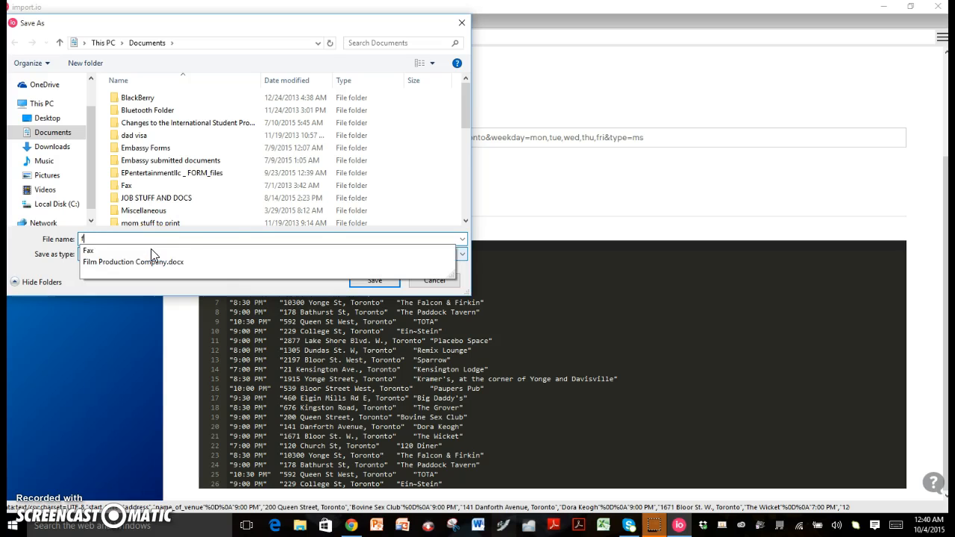
{"action": "left_click", "coordinate": [359, 283]}
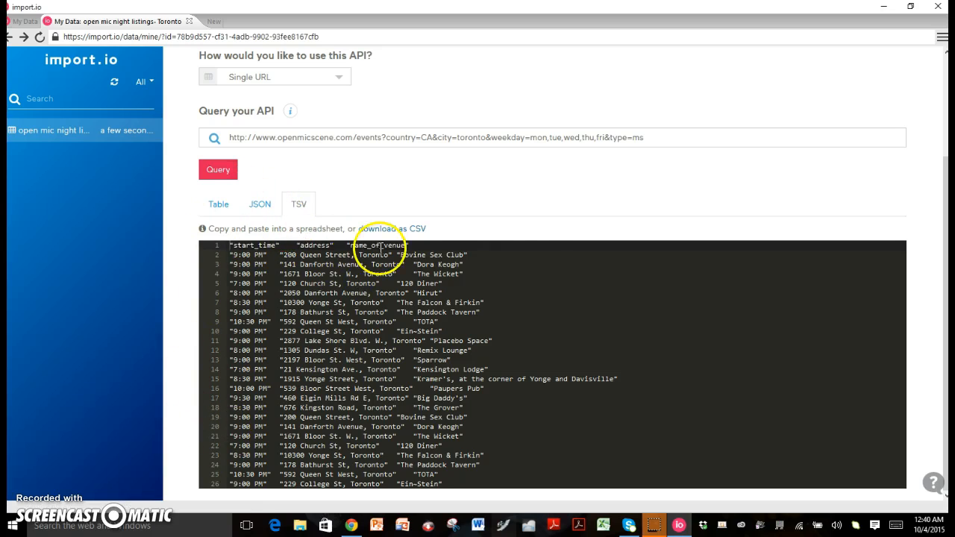
Copy all the TSV results and paste them into cell A1 of a blank Excel workbook, dismissing the activation wizard
{"action": "left_click", "coordinate": [229, 245]}
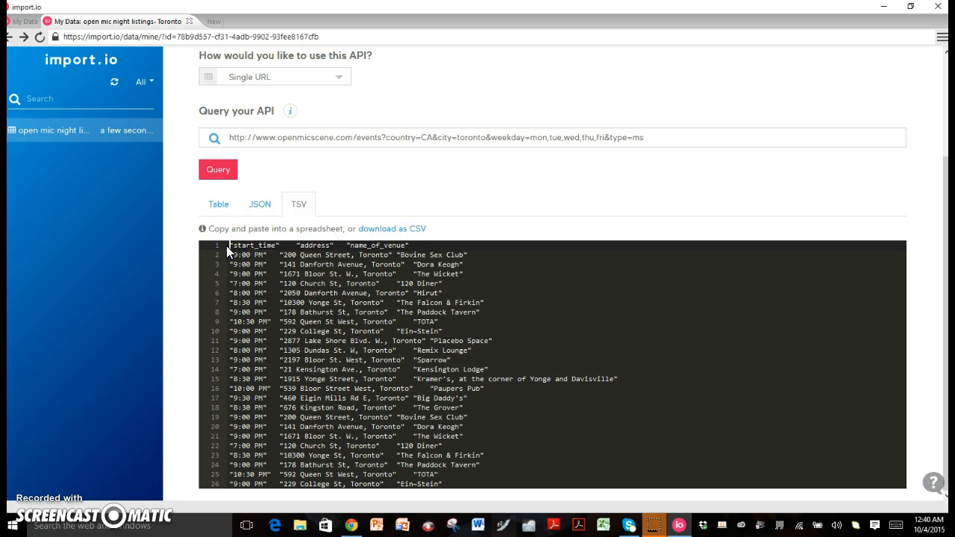
{"action": "key", "text": "ctrl+a"}
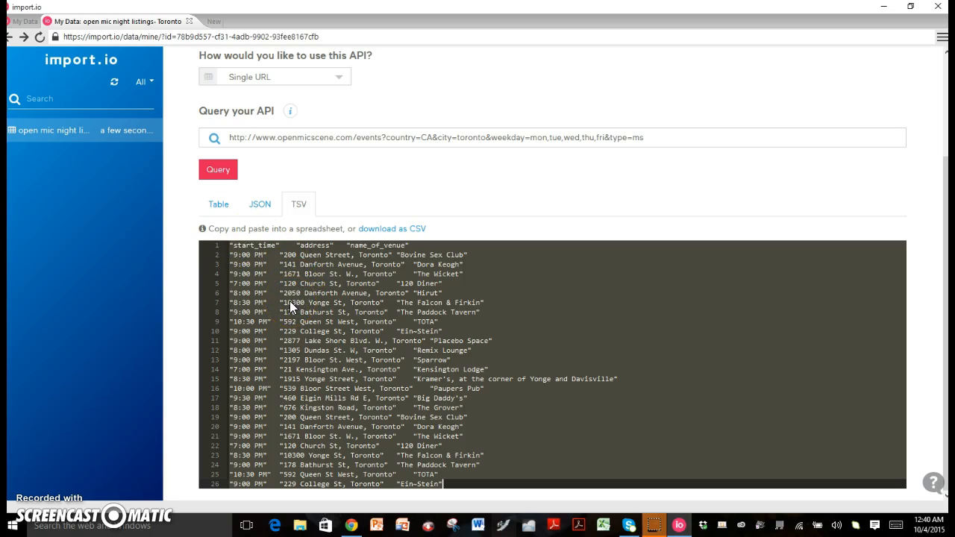
{"action": "left_click", "coordinate": [604, 525]}
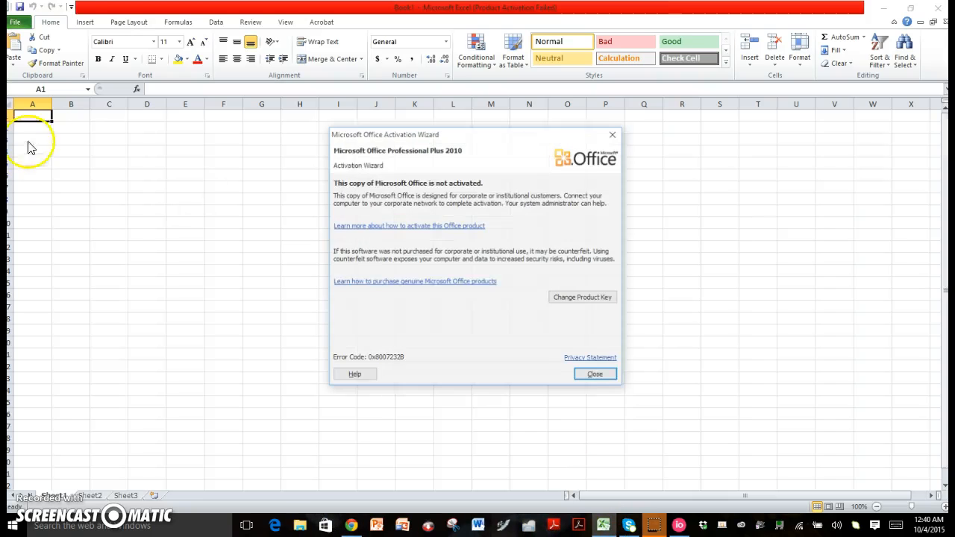
{"action": "left_click", "coordinate": [603, 377]}
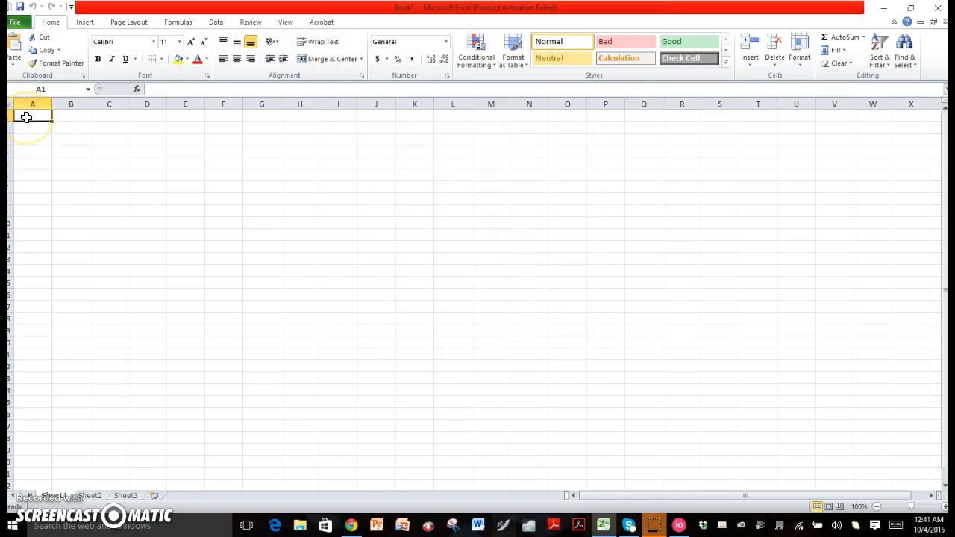
{"action": "key", "text": "ctrl+v"}
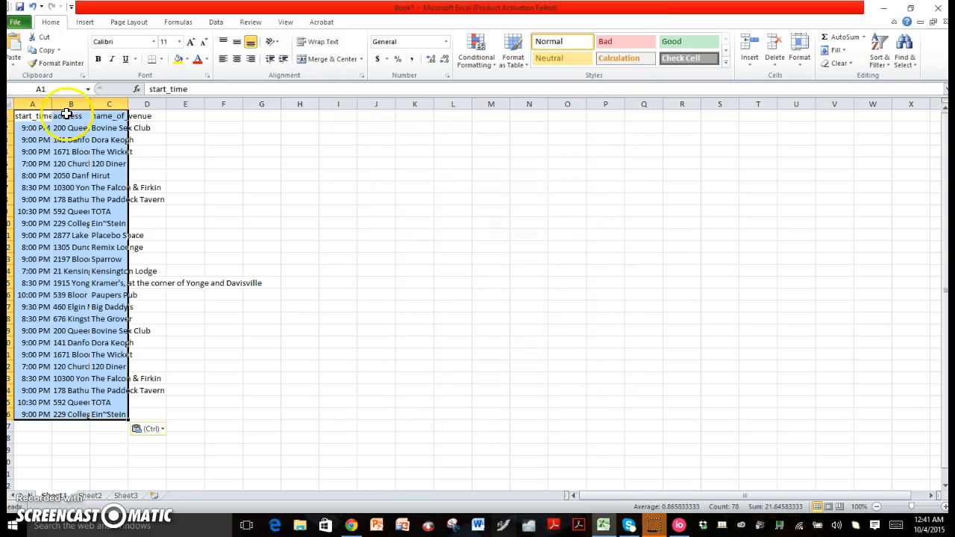
Autofit the widths of the start_time, address and name_of_venue columns to their contents
{"action": "double_click", "coordinate": [51, 103]}
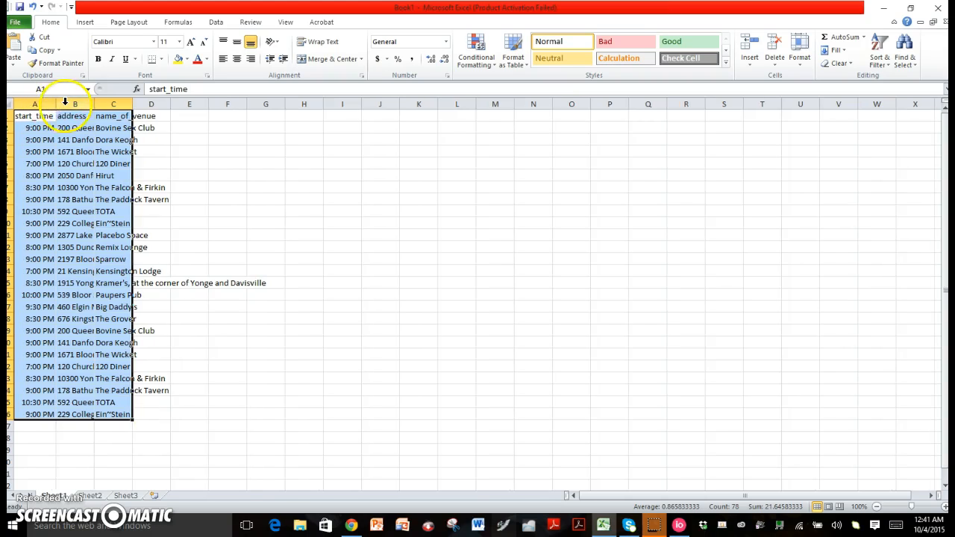
{"action": "left_click", "coordinate": [73, 104]}
{"action": "double_click", "coordinate": [88, 107]}
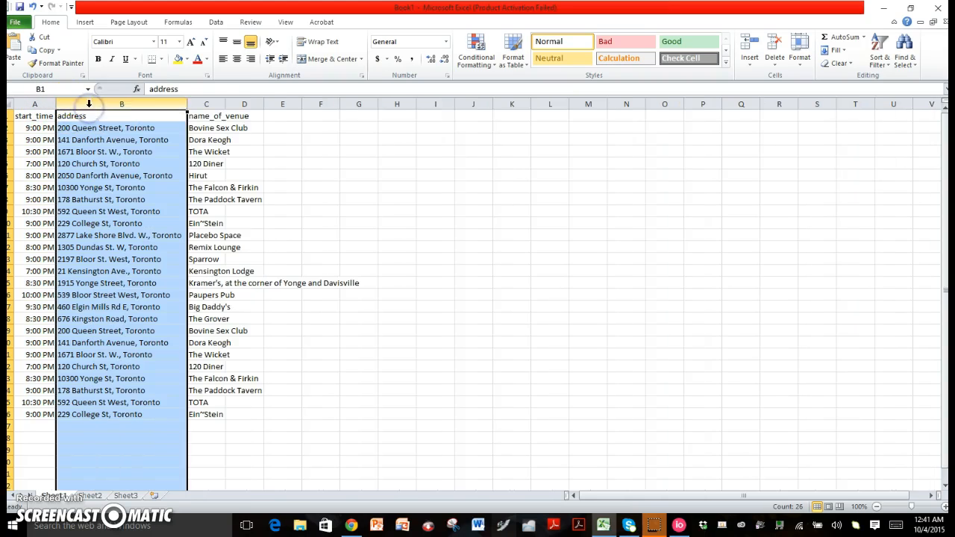
{"action": "double_click", "coordinate": [221, 103]}
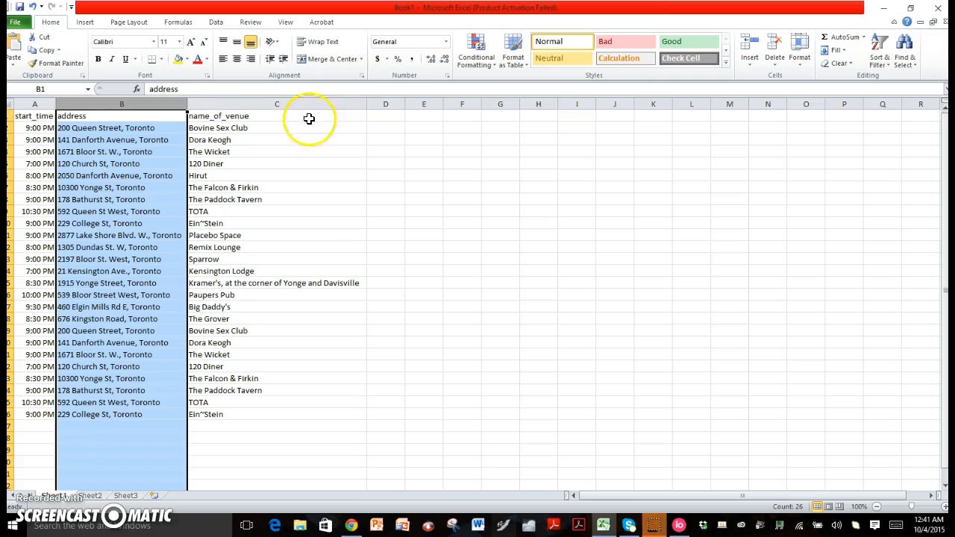
{"action": "left_click", "coordinate": [496, 281]}
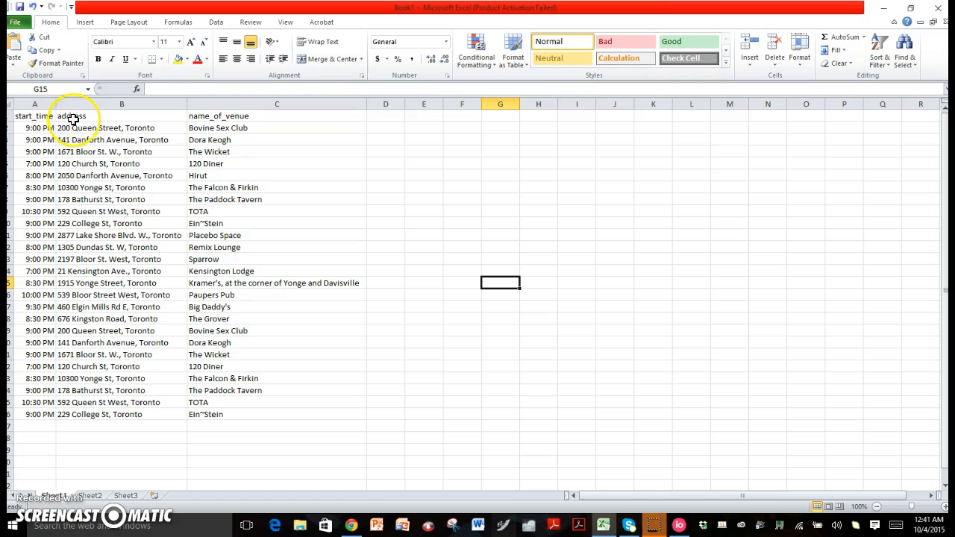
Rearrange the columns so name_of_venue is column A, address column B and start_time column C
{"action": "left_click", "coordinate": [240, 117]}
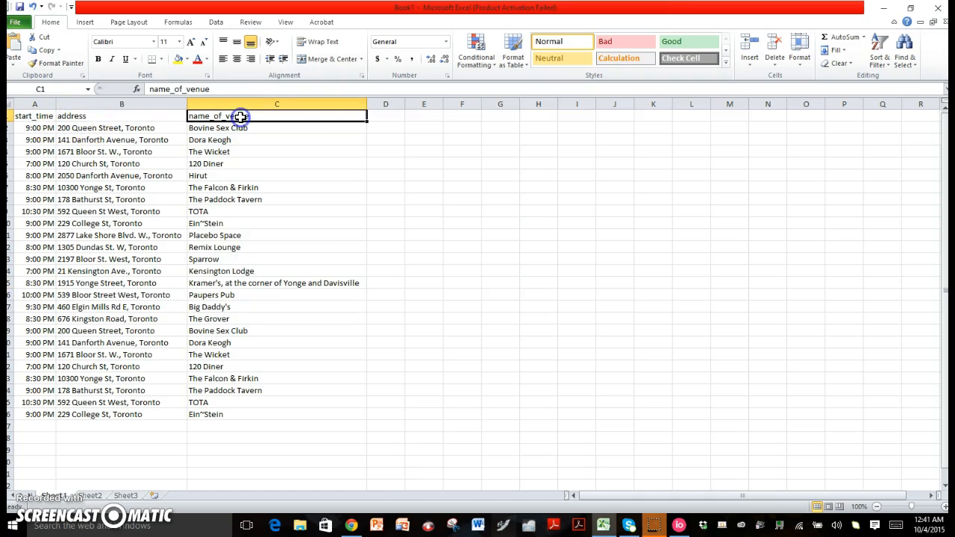
{"action": "left_click", "coordinate": [333, 106]}
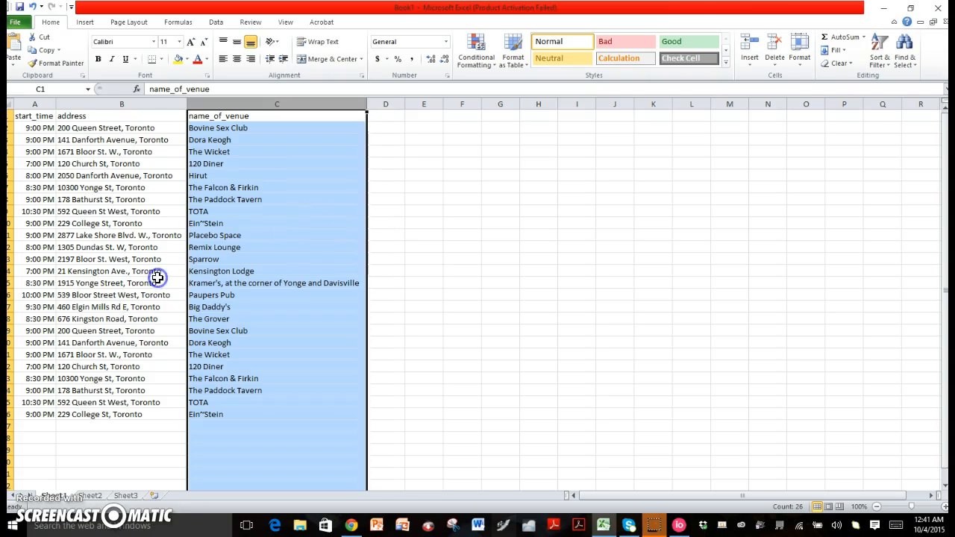
{"action": "mouse_move", "coordinate": [366, 251]}
{"action": "left_mouse_down"}
{"action": "mouse_move", "coordinate": [383, 251]}
{"action": "mouse_move", "coordinate": [116, 291]}
{"action": "left_mouse_up"}
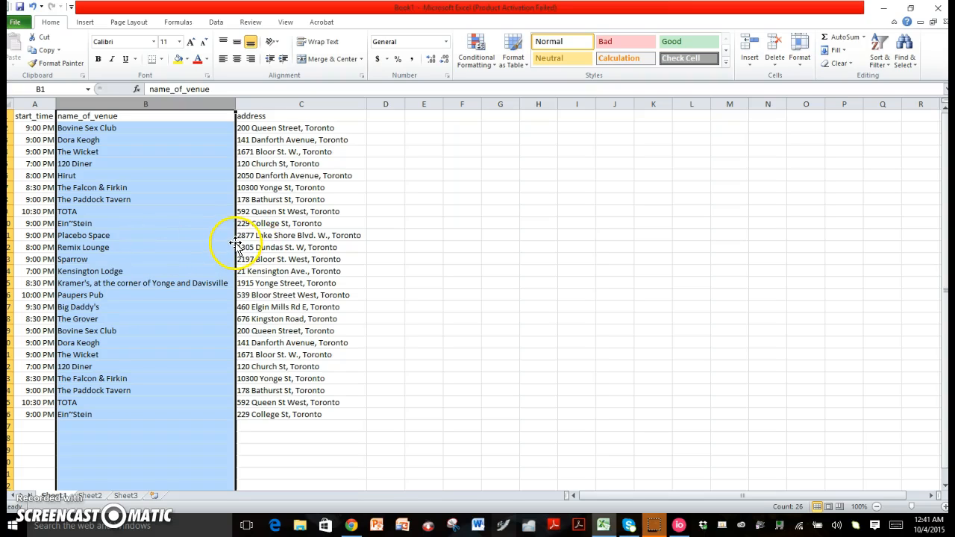
{"action": "left_click_drag", "start_coordinate": [236, 246], "coordinate": [26, 277]}
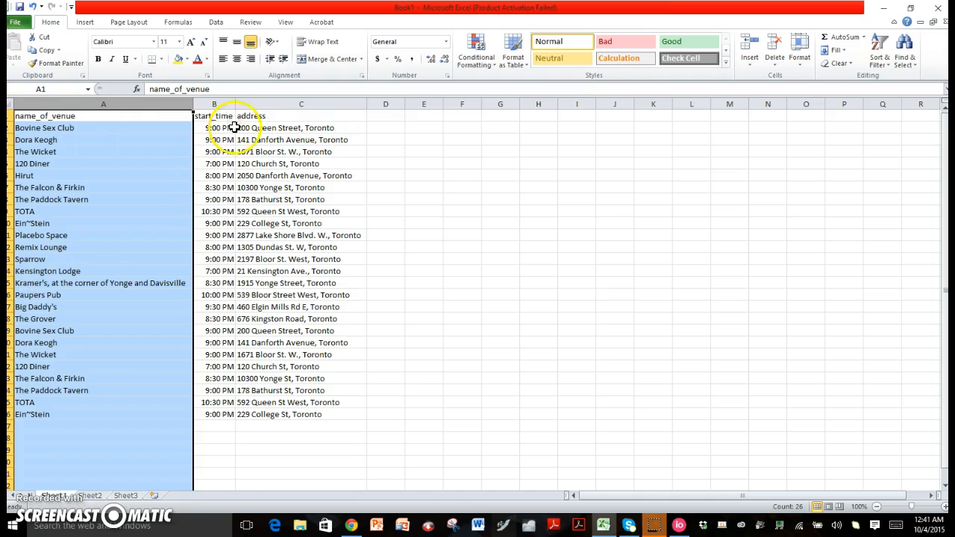
{"action": "left_click", "coordinate": [324, 105]}
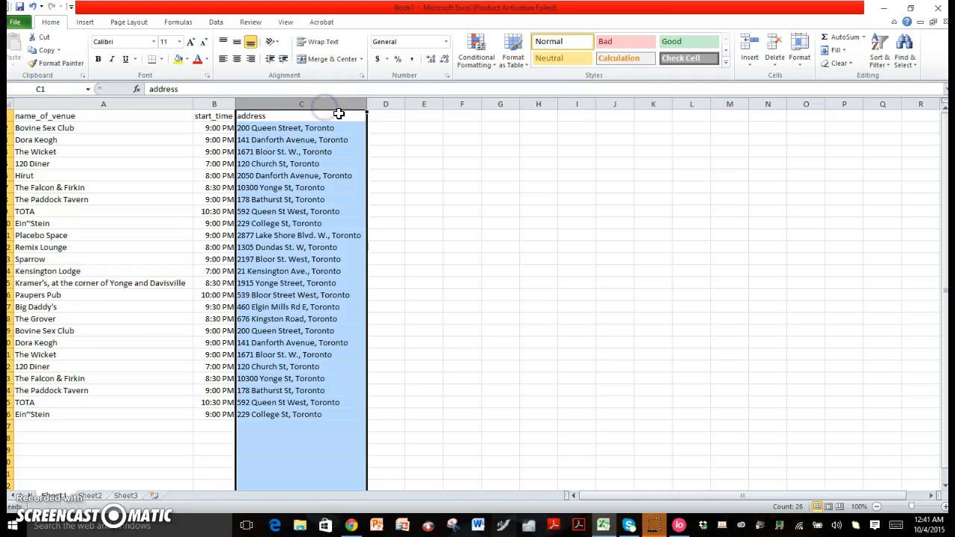
{"action": "left_click_drag", "start_coordinate": [365, 128], "coordinate": [207, 138]}
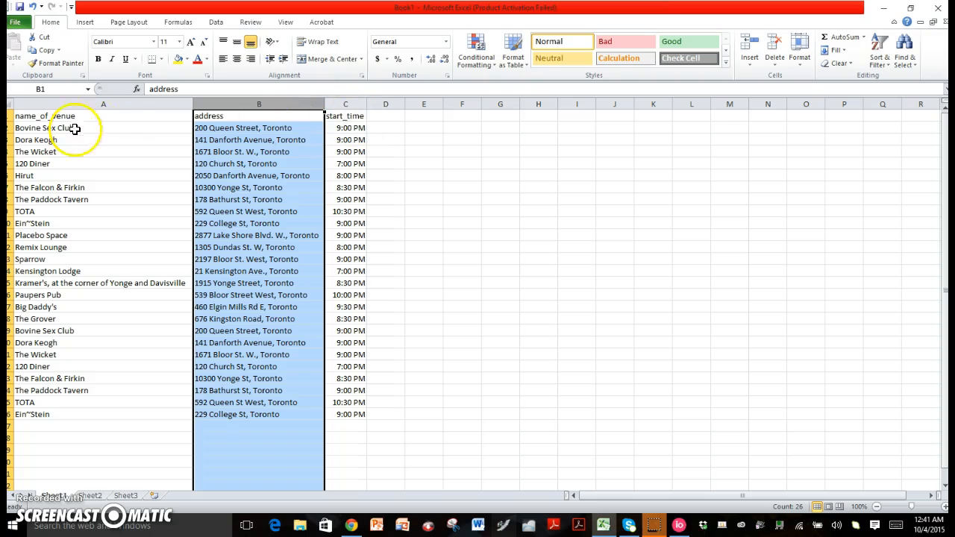
Rename the header in cell A1 to "Name of Venue"
{"action": "left_click", "coordinate": [102, 116]}
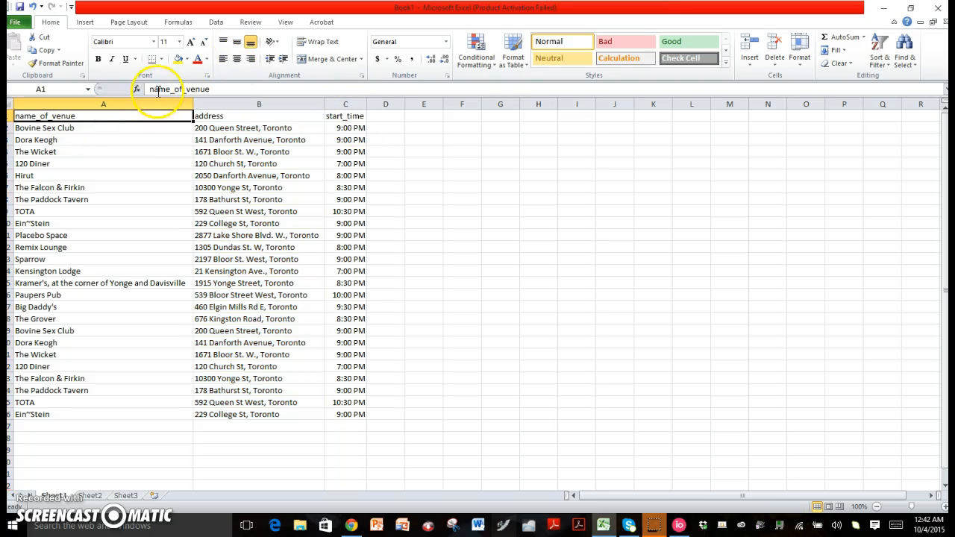
{"action": "left_click", "coordinate": [152, 89]}
{"action": "key", "text": "BackSpace"}
{"action": "type", "text": "N"}
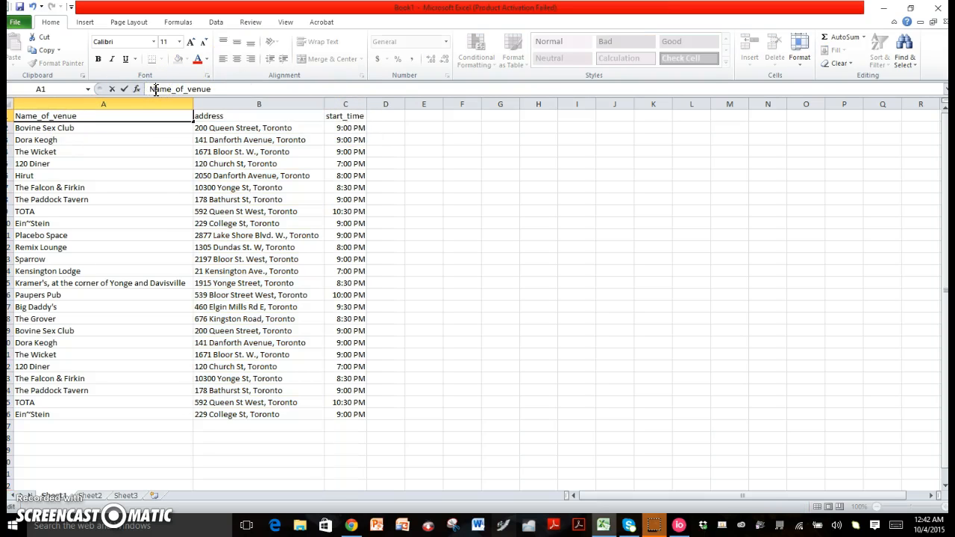
{"action": "left_click_drag", "start_coordinate": [187, 89], "coordinate": [172, 89]}
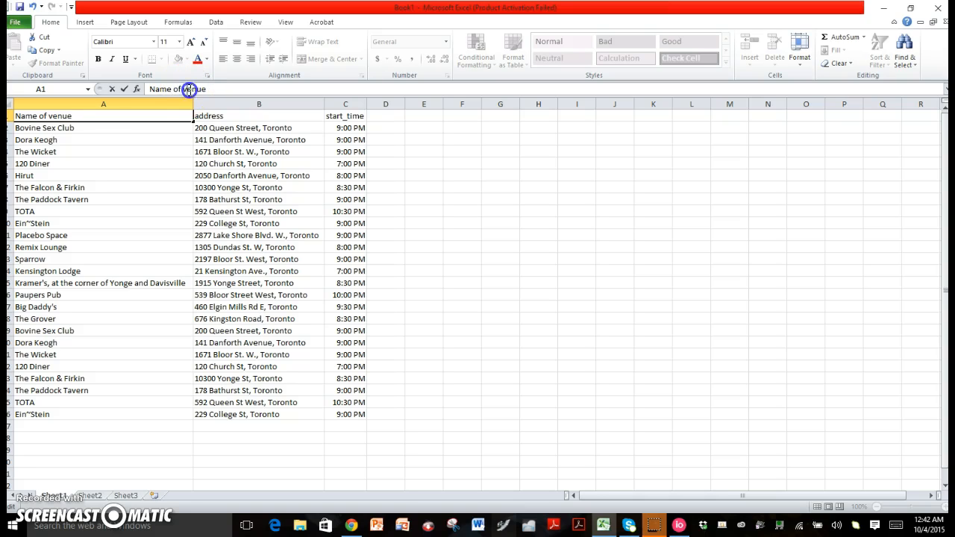
Capitalise the header in cell B1 so it reads "Address"
{"action": "left_click", "coordinate": [241, 112]}
{"action": "left_click", "coordinate": [152, 89]}
{"action": "key", "text": "BackSpace"}
{"action": "type", "text": "A"}
Rename the header in cell C1 to "Start Time"
{"action": "left_click", "coordinate": [342, 113]}
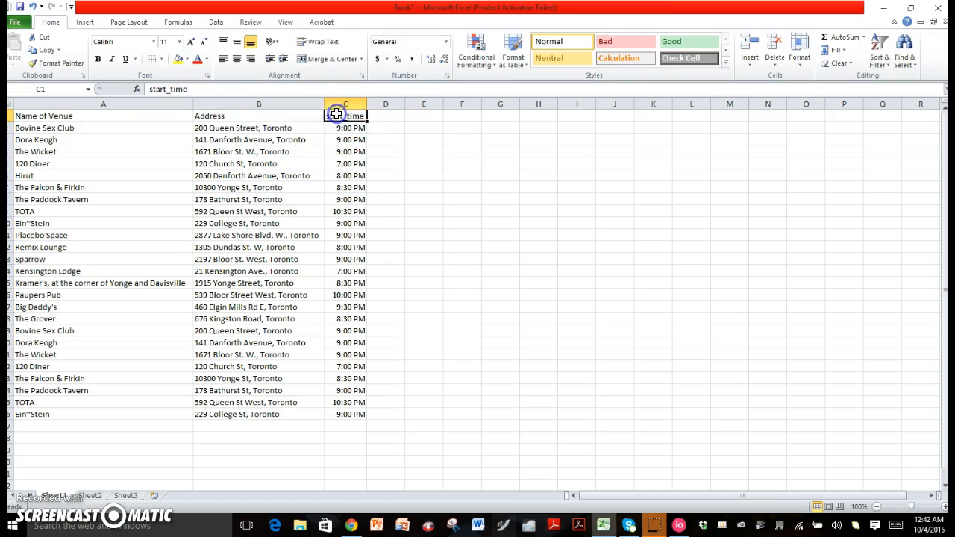
{"action": "left_click", "coordinate": [173, 89]}
{"action": "key", "text": "BackSpace"}
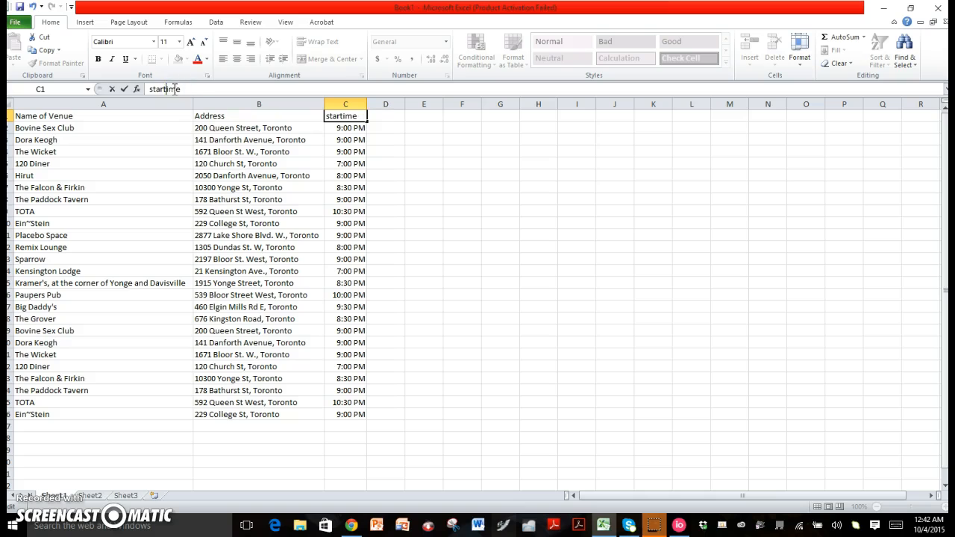
{"action": "left_click", "coordinate": [154, 89]}
{"action": "key", "text": "BackSpace"}
{"action": "type", "text": "S"}
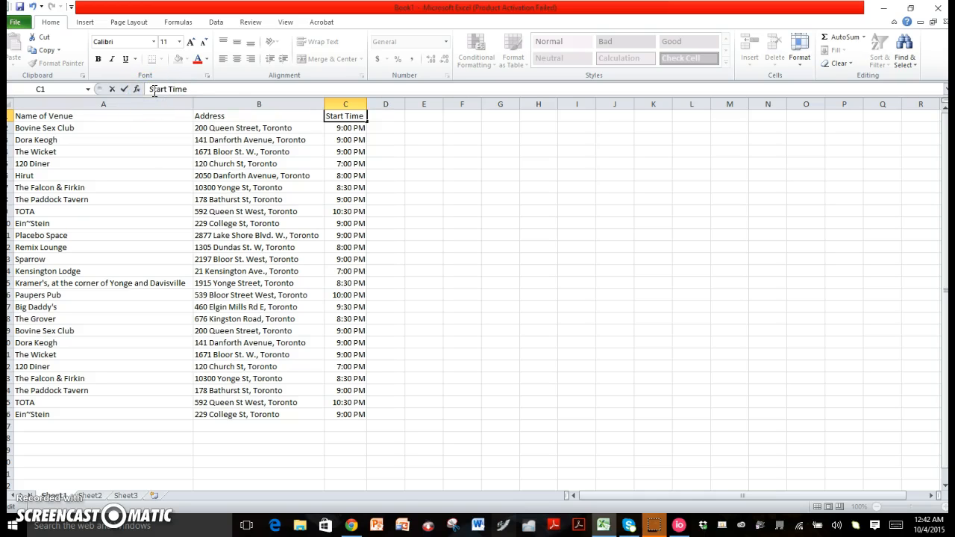
{"action": "left_click", "coordinate": [303, 150]}
Set the font of the whole venue table, headers included, to Times New Roman at size 12
{"action": "left_click", "coordinate": [171, 118]}
{"action": "left_click_drag", "start_coordinate": [170, 118], "coordinate": [335, 117]}
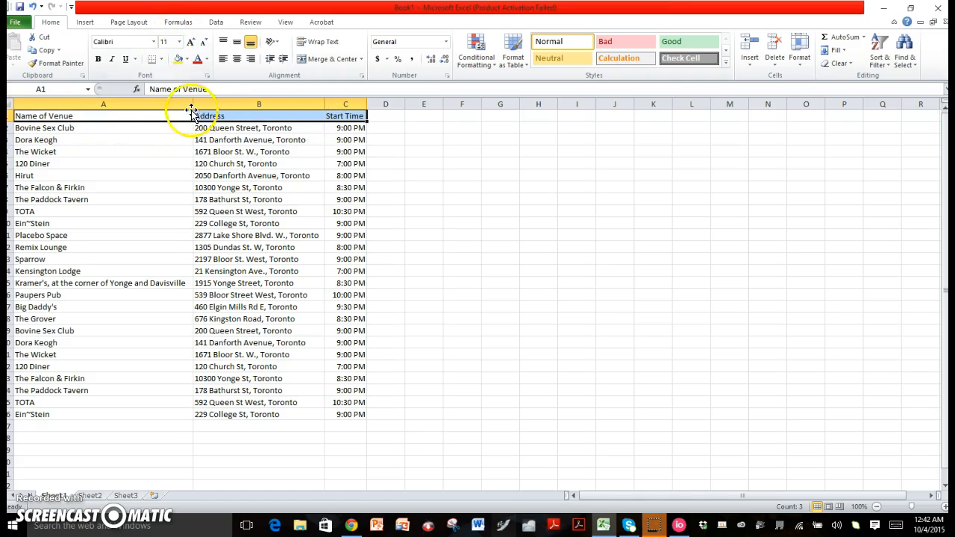
{"action": "left_click", "coordinate": [97, 117]}
{"action": "left_click", "coordinate": [57, 116]}
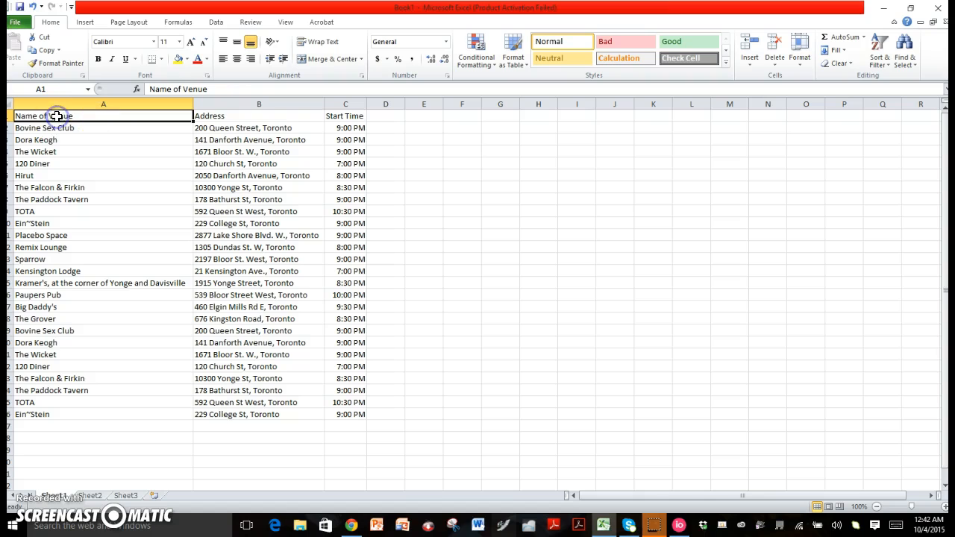
{"action": "key", "text": "ctrl+a"}
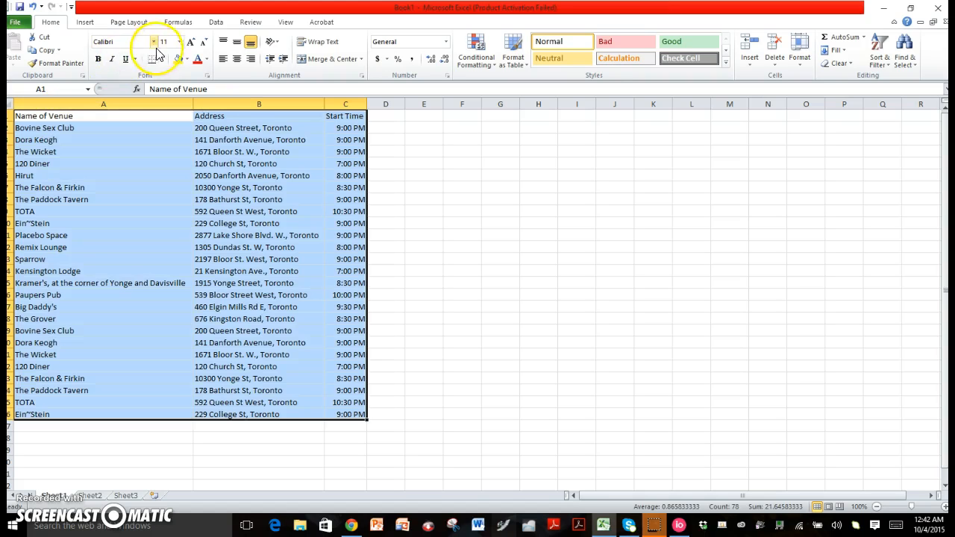
{"action": "left_click", "coordinate": [179, 41]}
{"action": "left_click", "coordinate": [172, 101]}
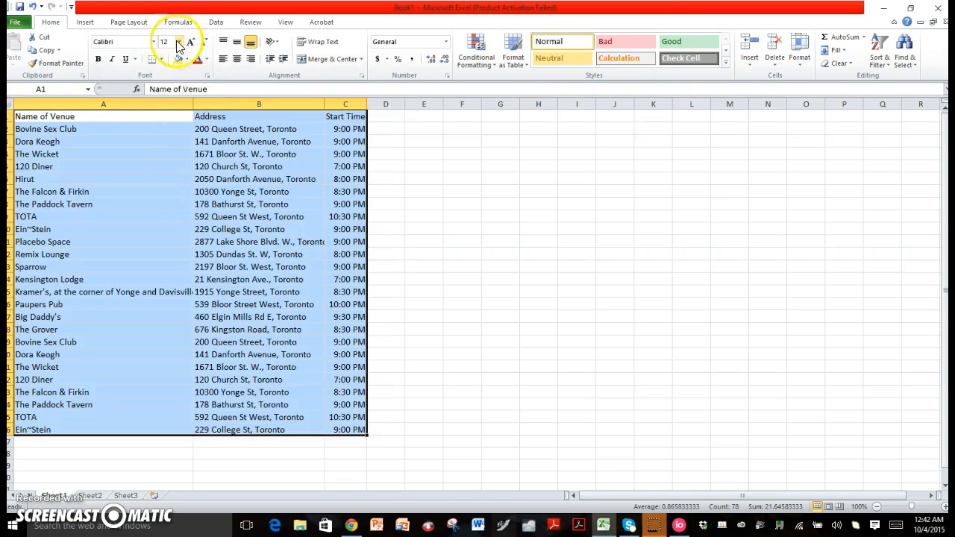
{"action": "left_click", "coordinate": [153, 42]}
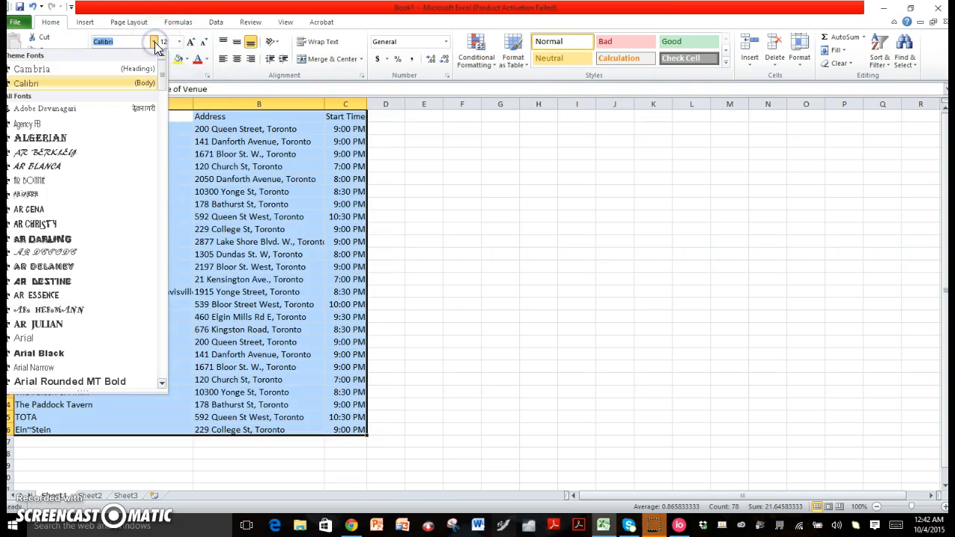
{"action": "type", "text": "Times New Roman"}
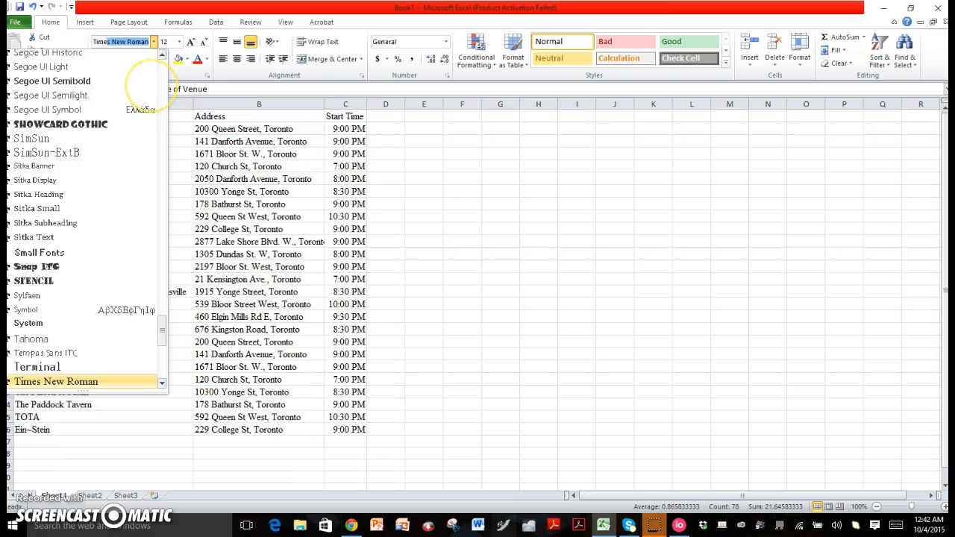
{"action": "left_click", "coordinate": [88, 380]}
{"action": "left_click", "coordinate": [431, 164]}
Make the headers in A1:C1 bold at size 14 and widen column C to fit the Start Time header
{"action": "left_click", "coordinate": [155, 121]}
{"action": "left_click_drag", "start_coordinate": [155, 121], "coordinate": [347, 118]}
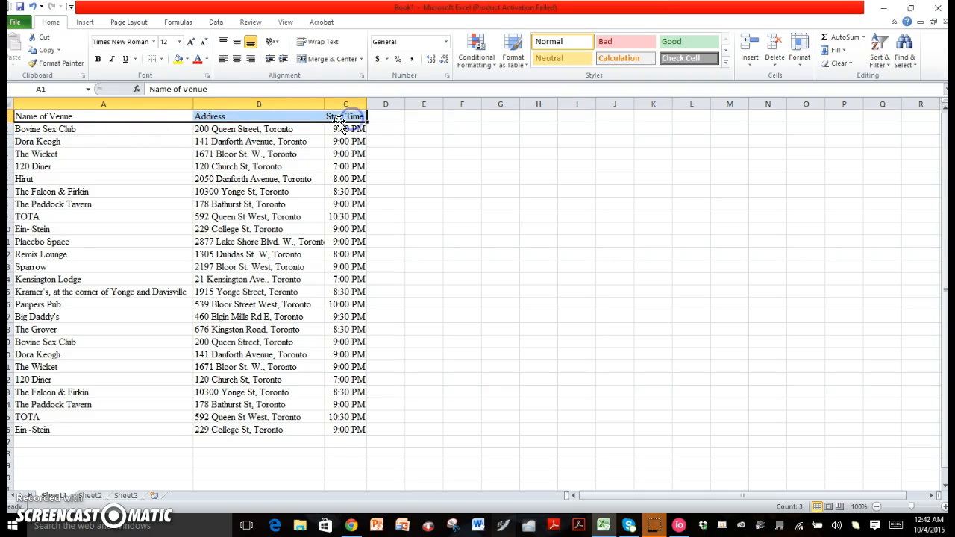
{"action": "left_click", "coordinate": [101, 63]}
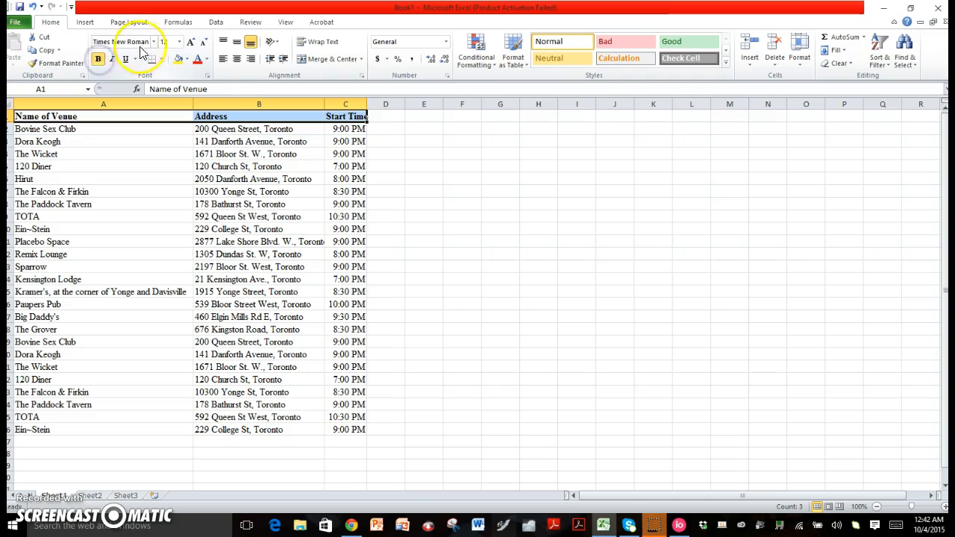
{"action": "left_click", "coordinate": [179, 42]}
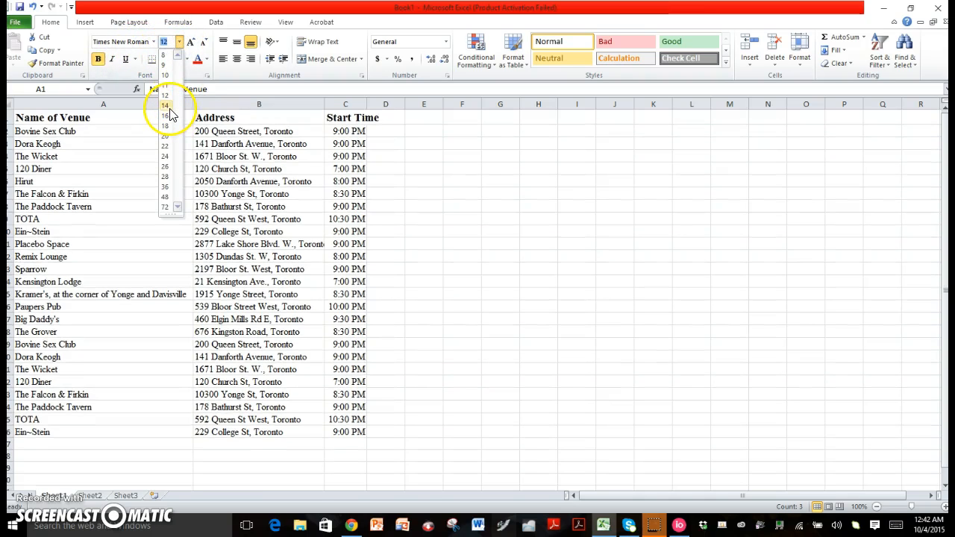
{"action": "left_click", "coordinate": [165, 105]}
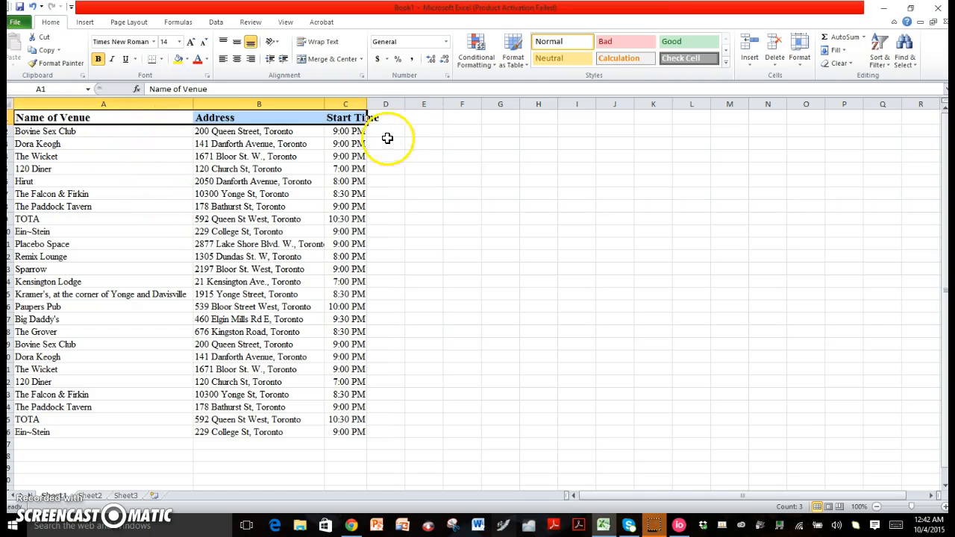
{"action": "left_click_drag", "start_coordinate": [367, 105], "coordinate": [382, 109]}
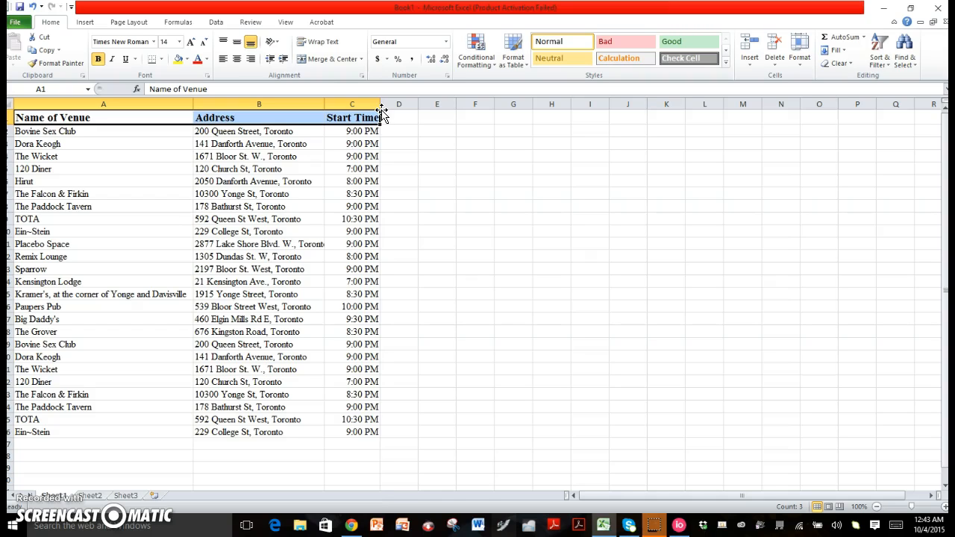
Save the workbook in the Documents folder as "Open Mic Night Listings-Toronto.xlsx"
{"action": "left_click", "coordinate": [134, 205]}
{"action": "left_click", "coordinate": [26, 22]}
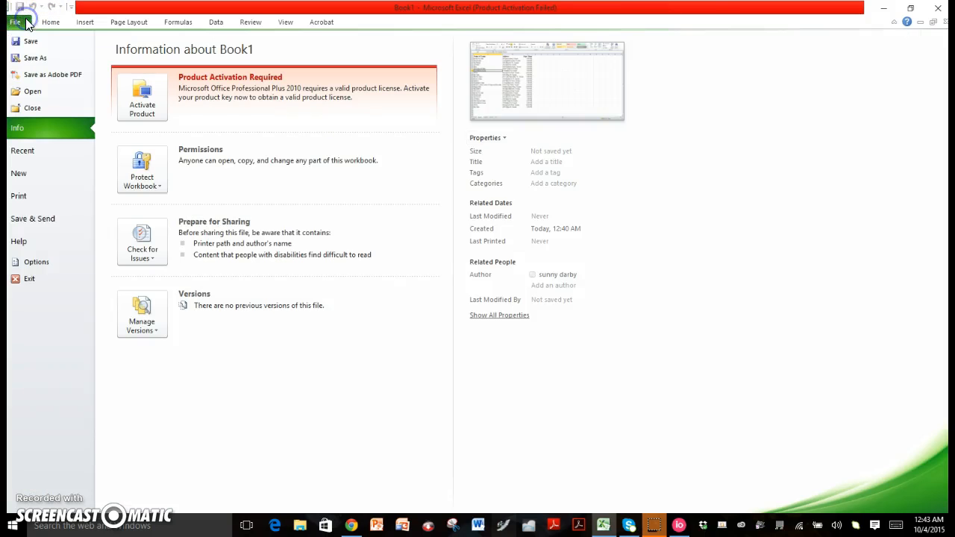
{"action": "left_click", "coordinate": [37, 57]}
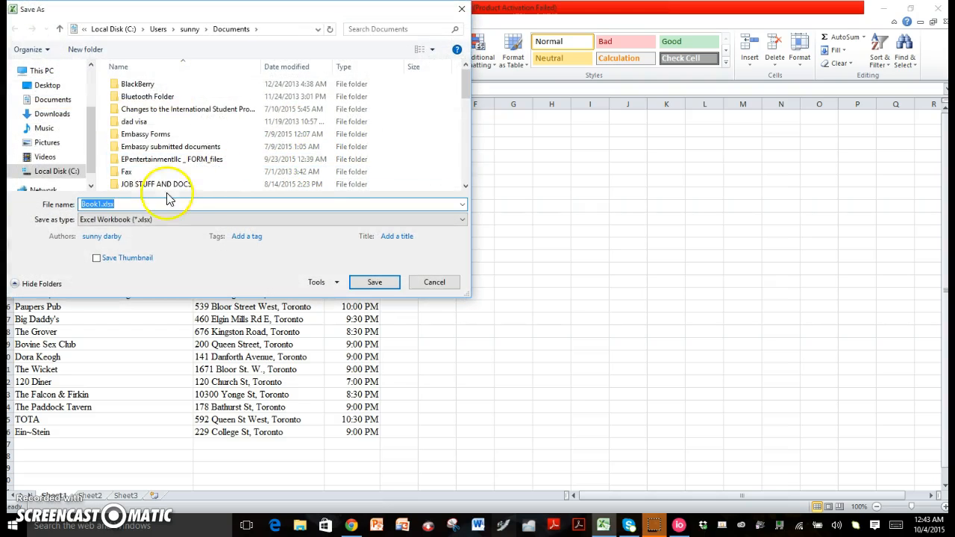
{"action": "left_click", "coordinate": [66, 105]}
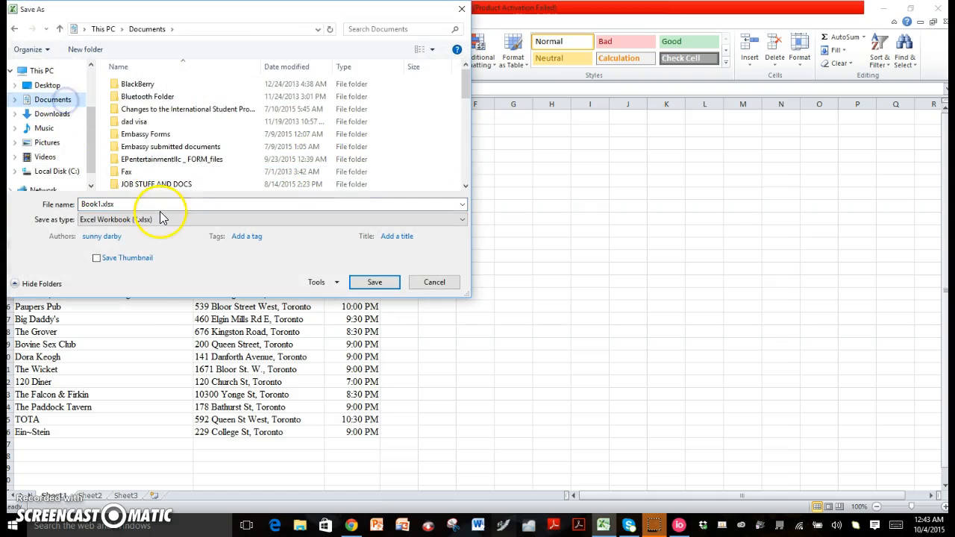
{"action": "left_click", "coordinate": [30, 209]}
{"action": "type", "text": "Open Mi"}
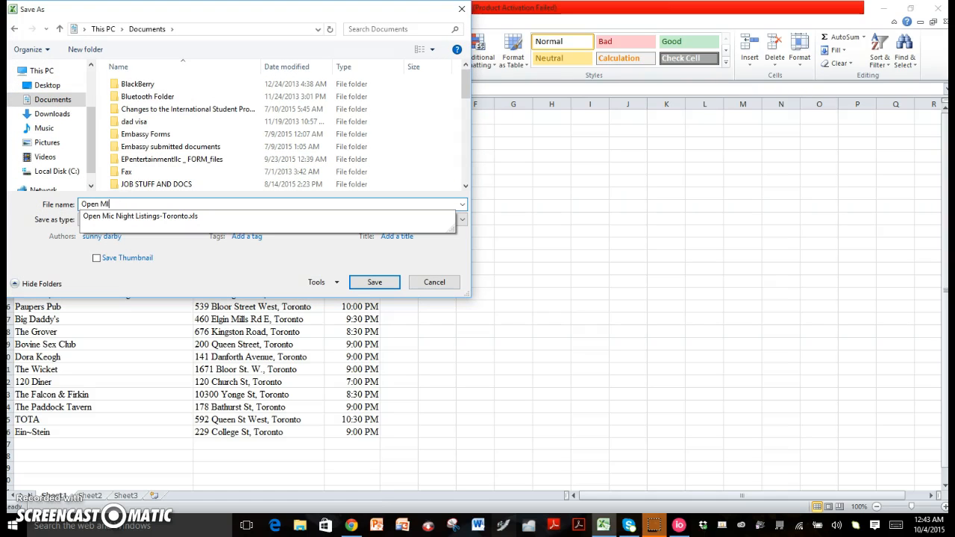
{"action": "type", "text": "c Night Lisit"}
{"action": "key", "text": "BackSpace"}
{"action": "key", "text": "BackSpace"}
{"action": "key", "text": "Return"}
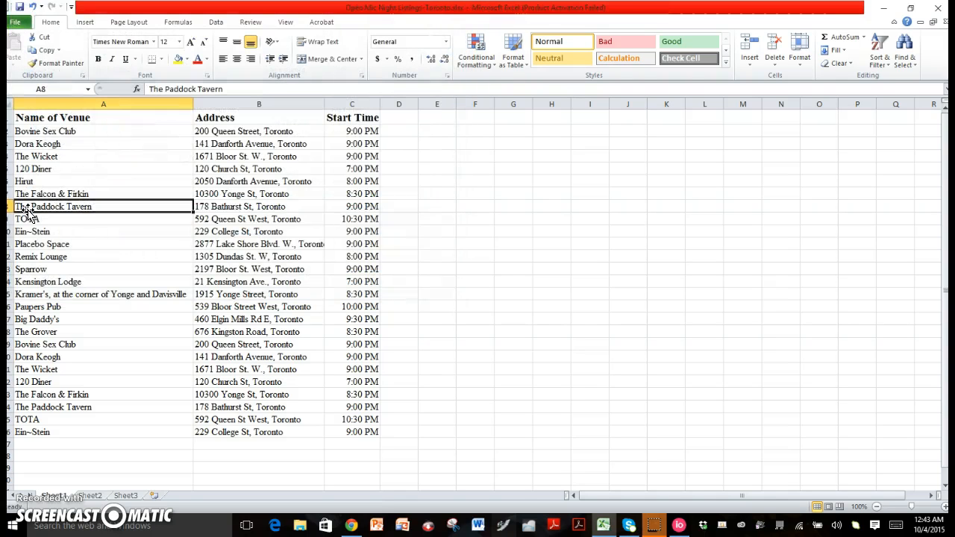
Insert a new column before Name of Venue and enter the header "Day" in cell A1
{"action": "left_click", "coordinate": [94, 117]}
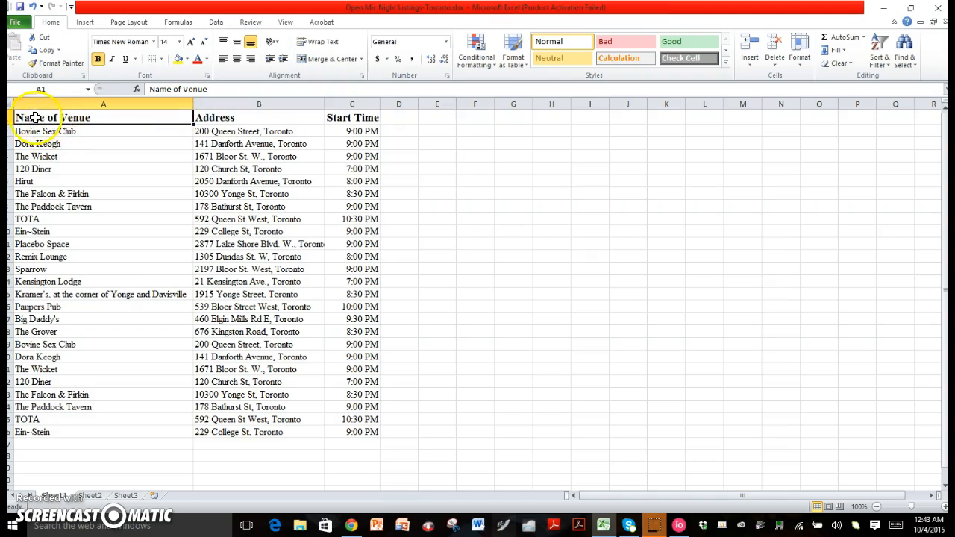
{"action": "left_click", "coordinate": [17, 103]}
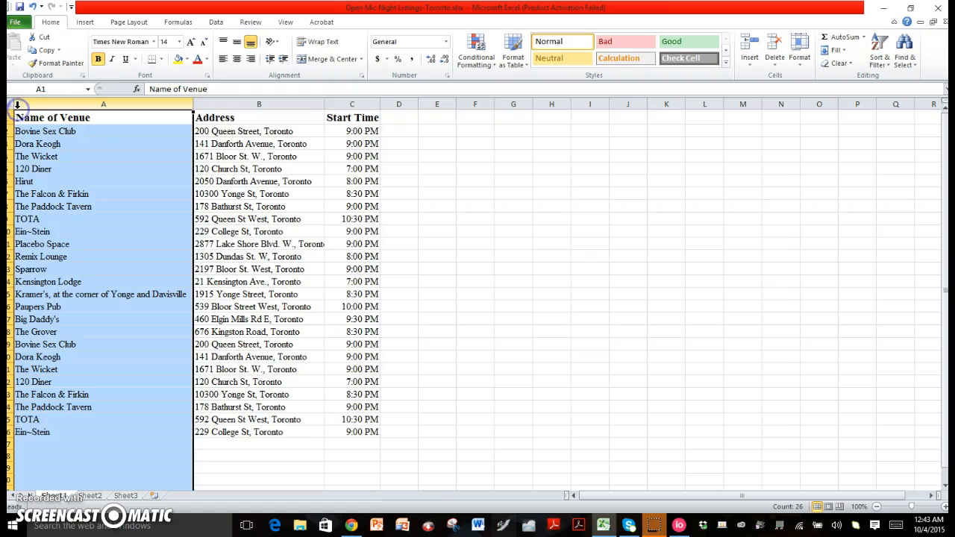
{"action": "right_click", "coordinate": [18, 105]}
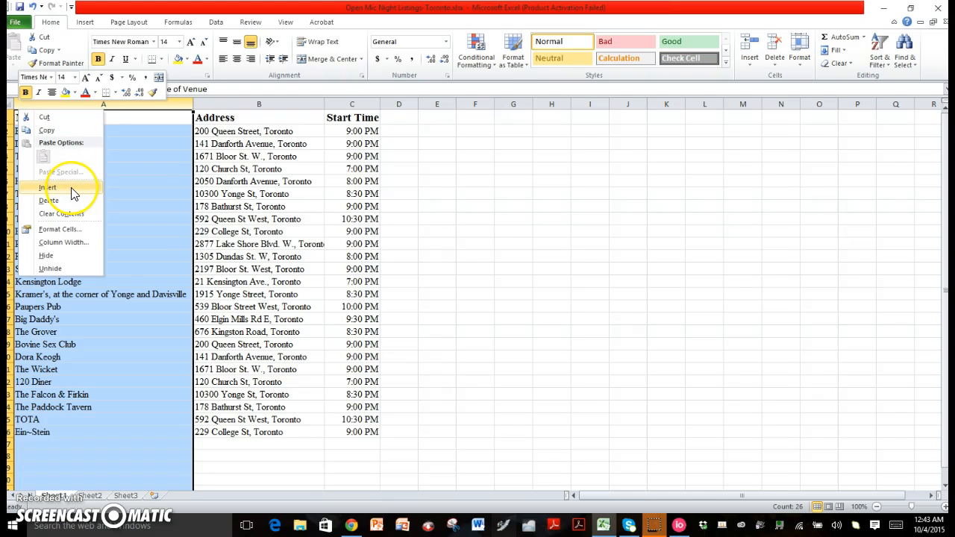
{"action": "left_click", "coordinate": [73, 188]}
{"action": "left_click", "coordinate": [37, 120]}
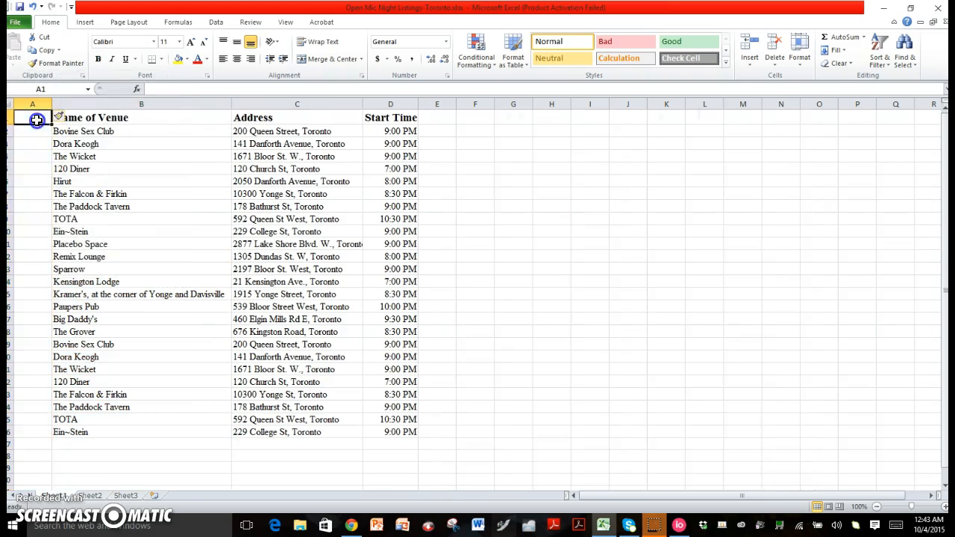
{"action": "type", "text": "Day"}
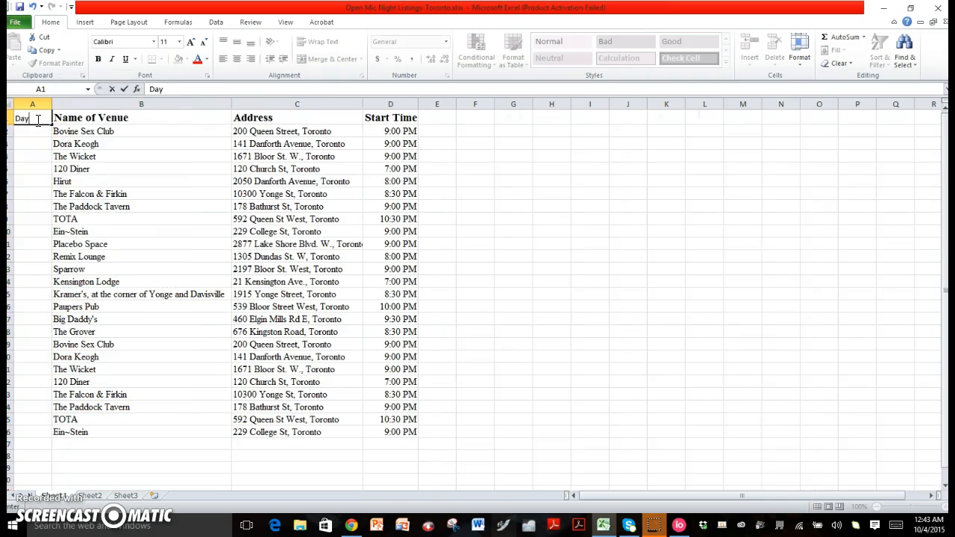
Format the Day header in cell A1 as bold Times New Roman at size 14
{"action": "double_click", "coordinate": [33, 118]}
{"action": "left_click", "coordinate": [98, 59]}
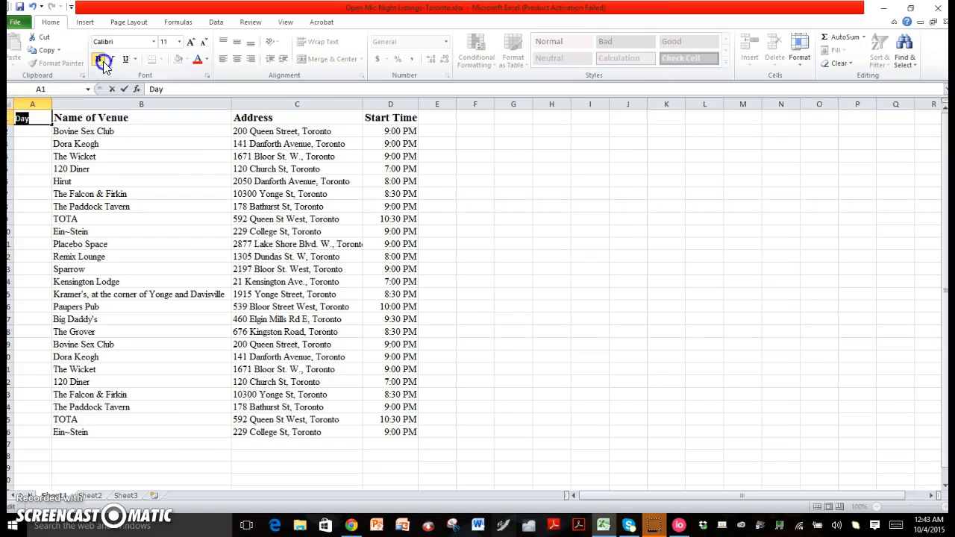
{"action": "left_click", "coordinate": [153, 42]}
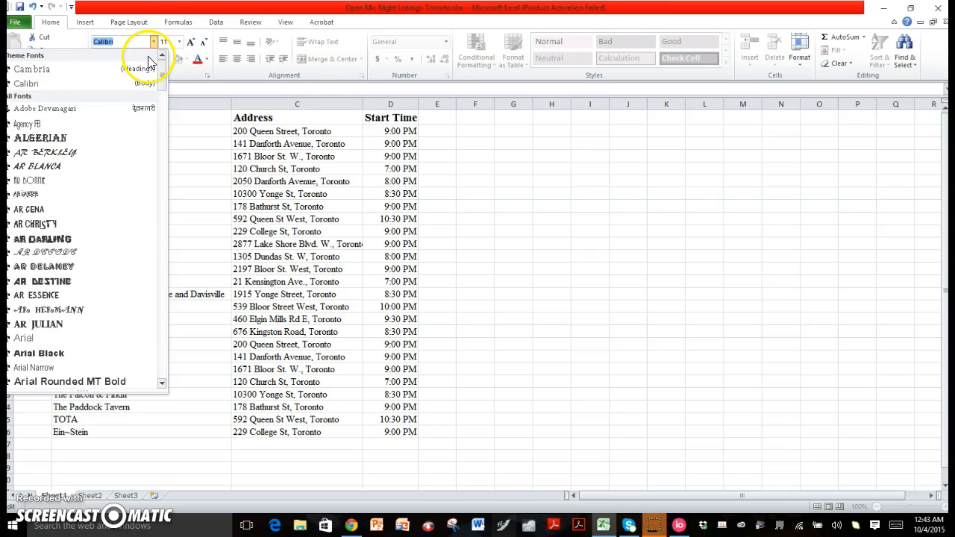
{"action": "type", "text": "Times New Roman"}
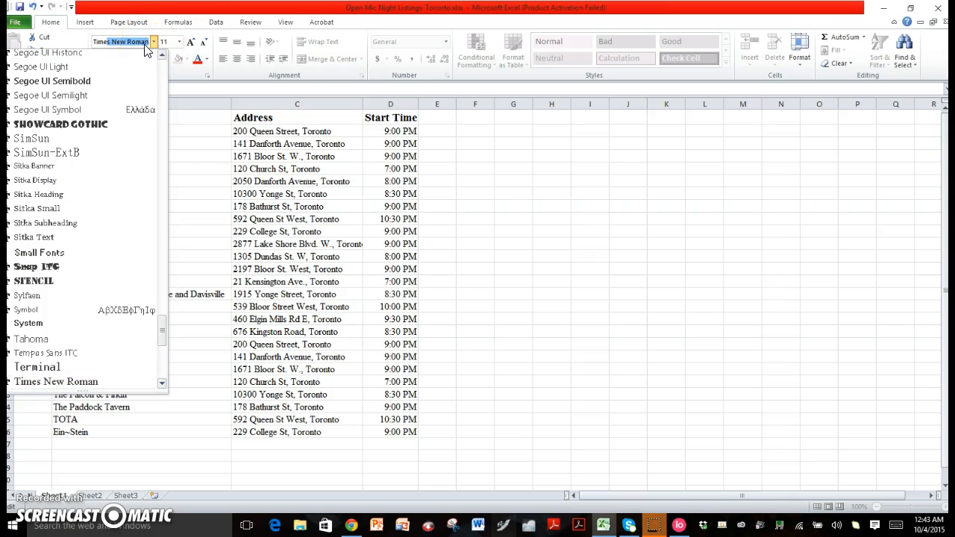
{"action": "left_click", "coordinate": [80, 380]}
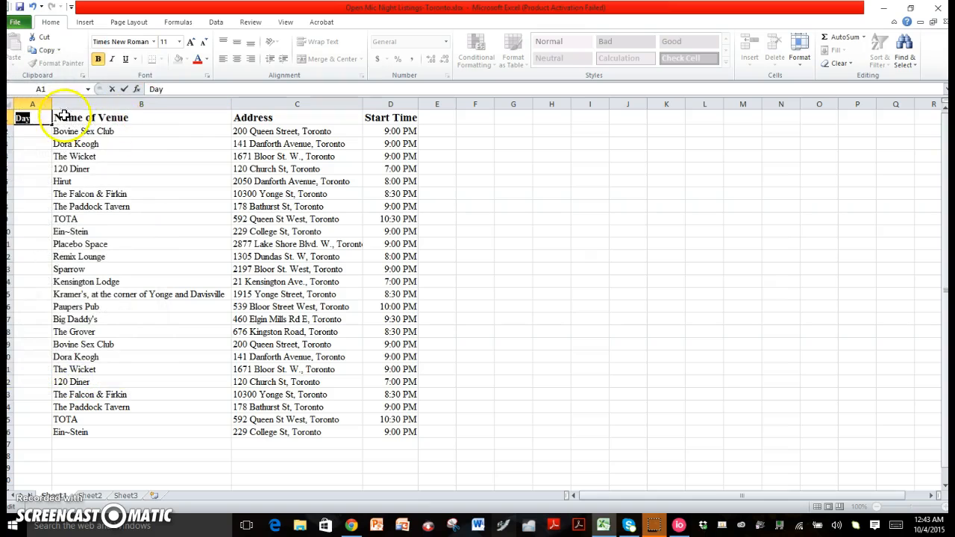
{"action": "left_click", "coordinate": [179, 42]}
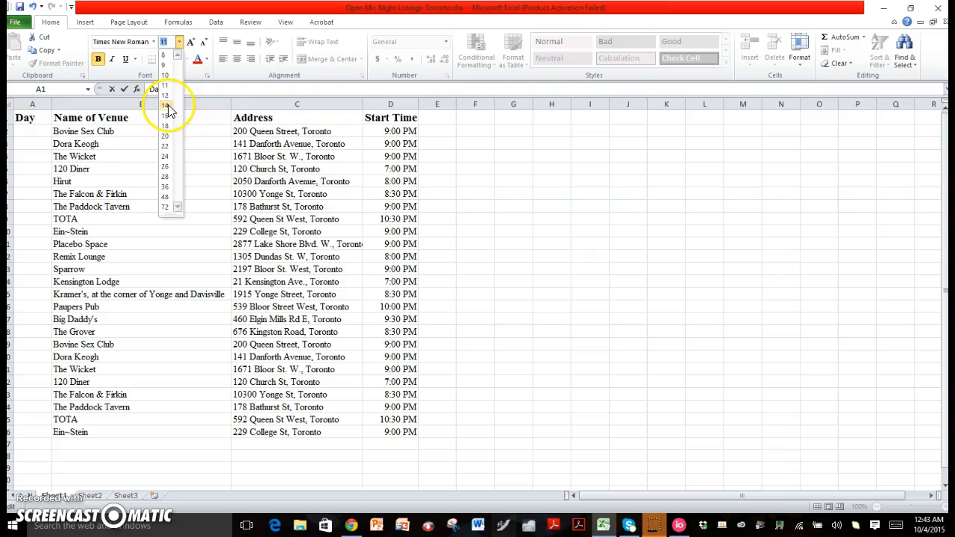
{"action": "left_click", "coordinate": [167, 105]}
{"action": "left_click", "coordinate": [78, 165]}
{"action": "left_click", "coordinate": [35, 120]}
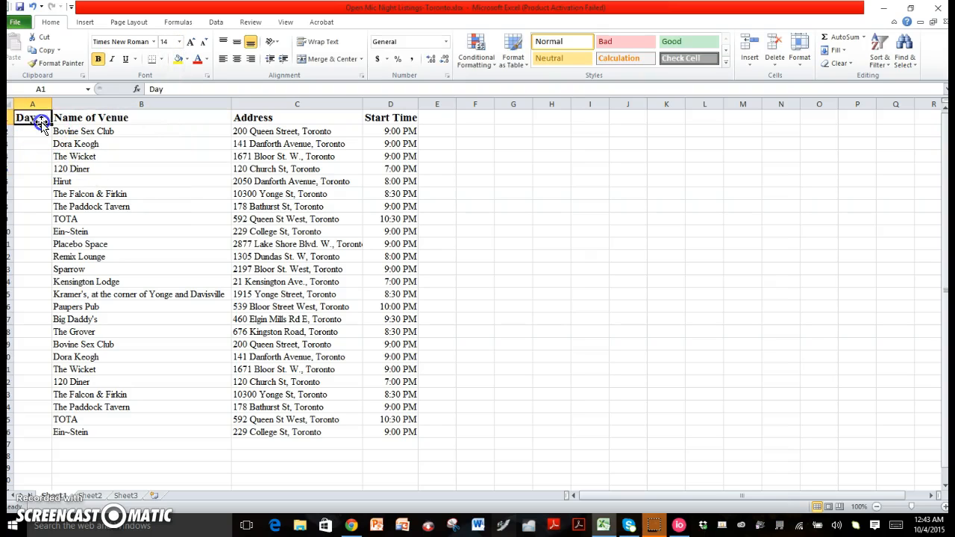
Switch to Chrome to check which weekday each venue is listed under on the Open Mic Scene results page, and return to Excel
{"action": "left_click", "coordinate": [41, 135]}
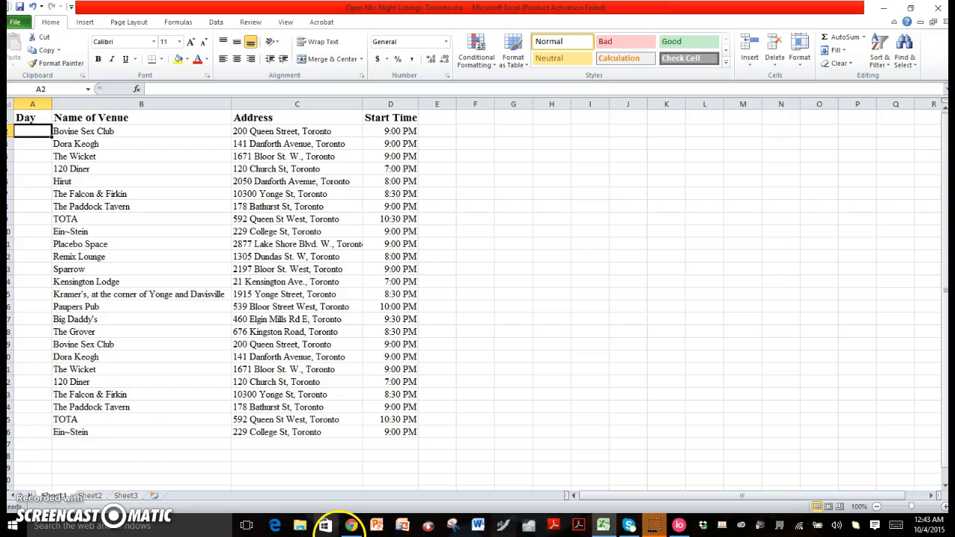
{"action": "mouse_move", "coordinate": [352, 529]}
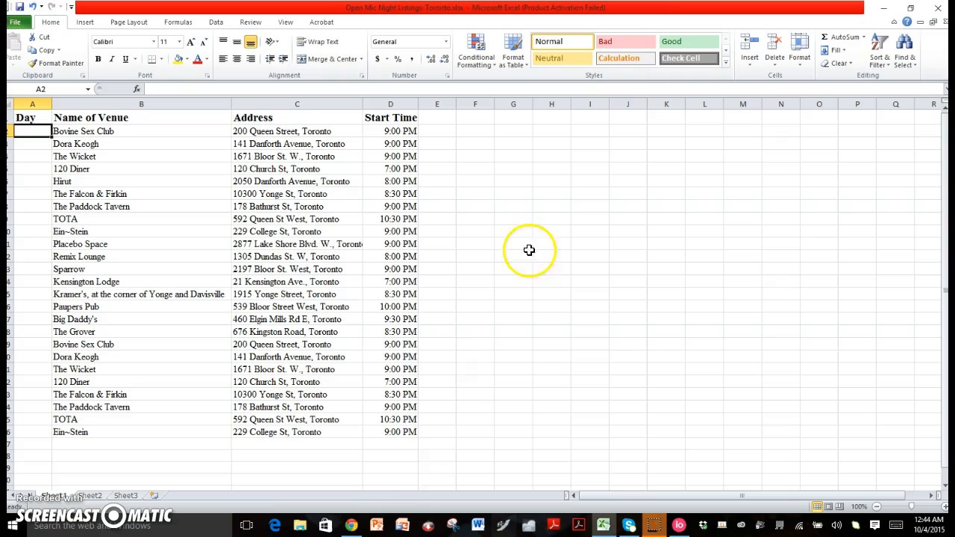
{"action": "left_click", "coordinate": [351, 525]}
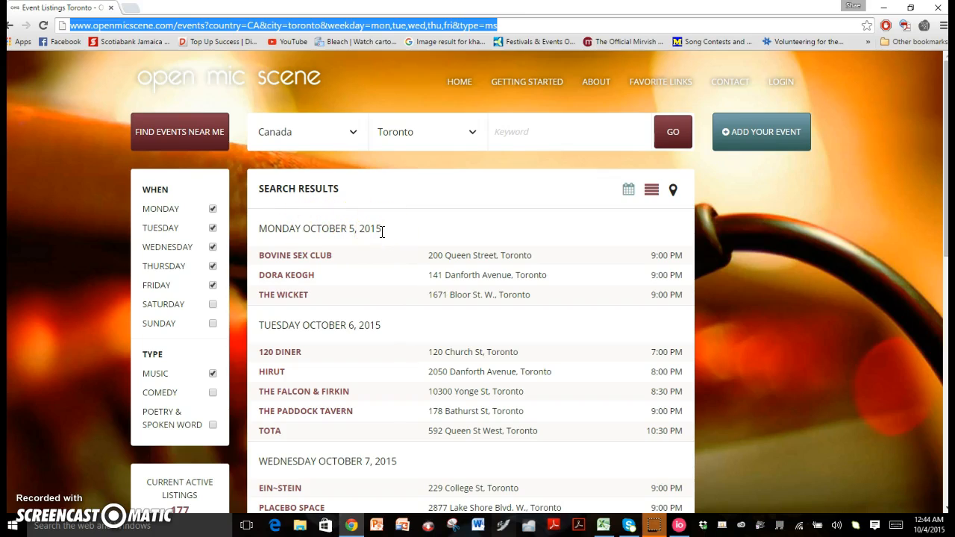
{"action": "left_click", "coordinate": [350, 229]}
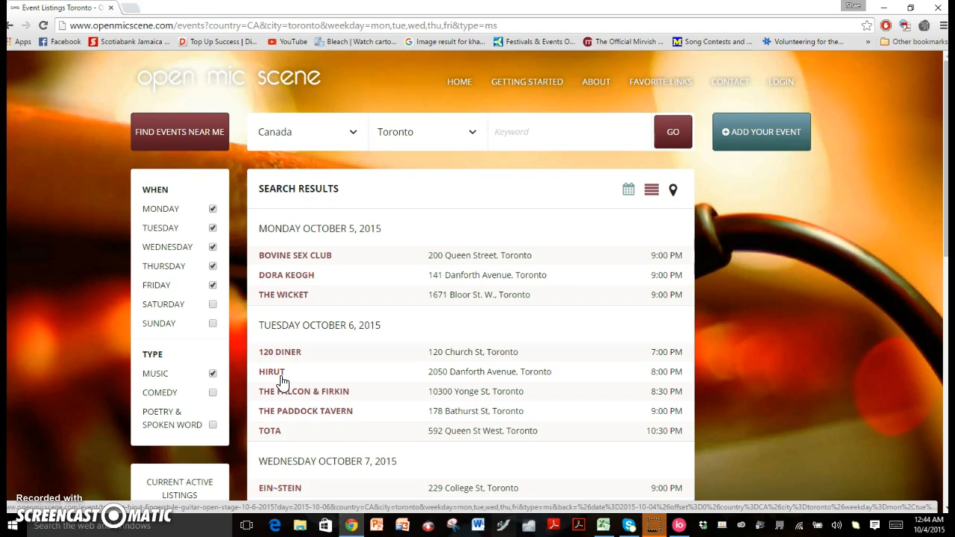
{"action": "left_click", "coordinate": [351, 524]}
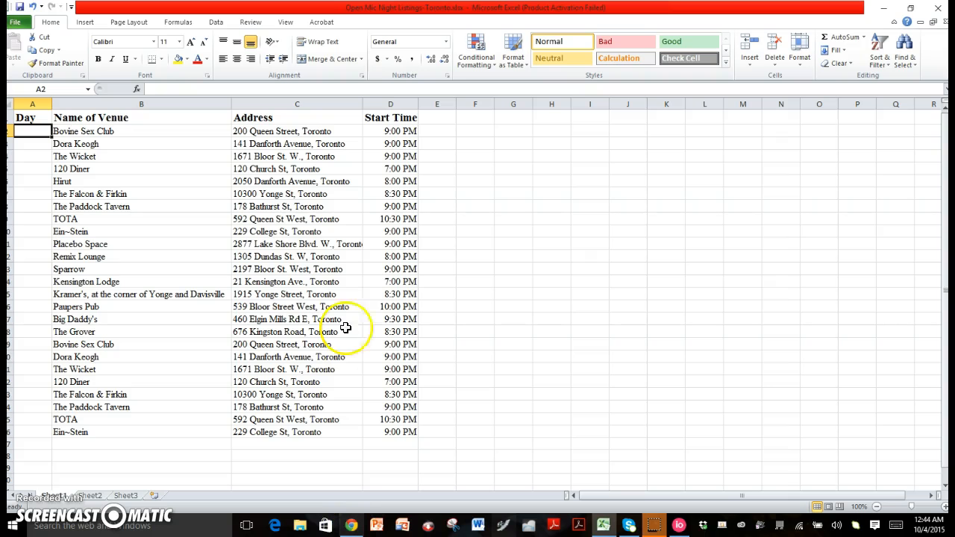
Widen the Address column so its longest address fits fully within the cell
{"action": "left_click", "coordinate": [35, 117]}
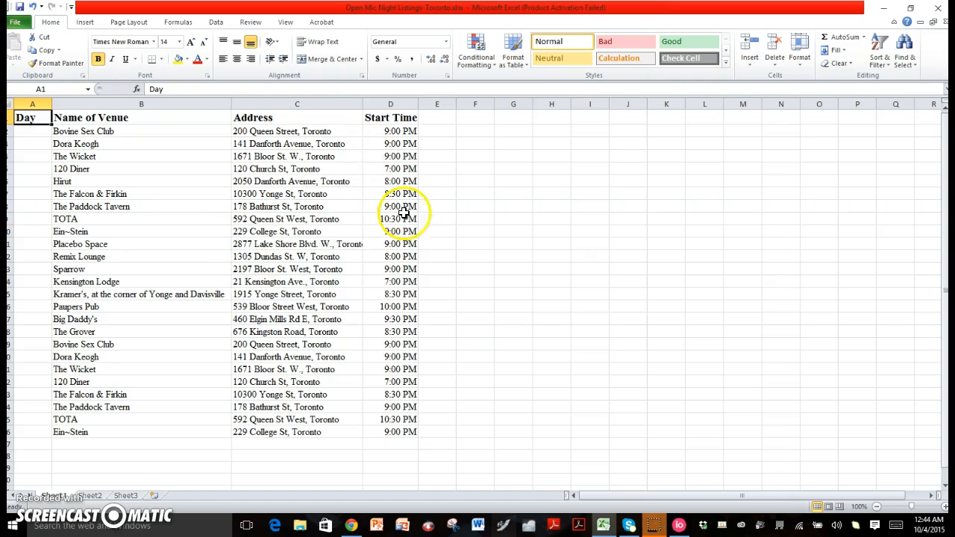
{"action": "left_click_drag", "start_coordinate": [362, 105], "coordinate": [373, 105]}
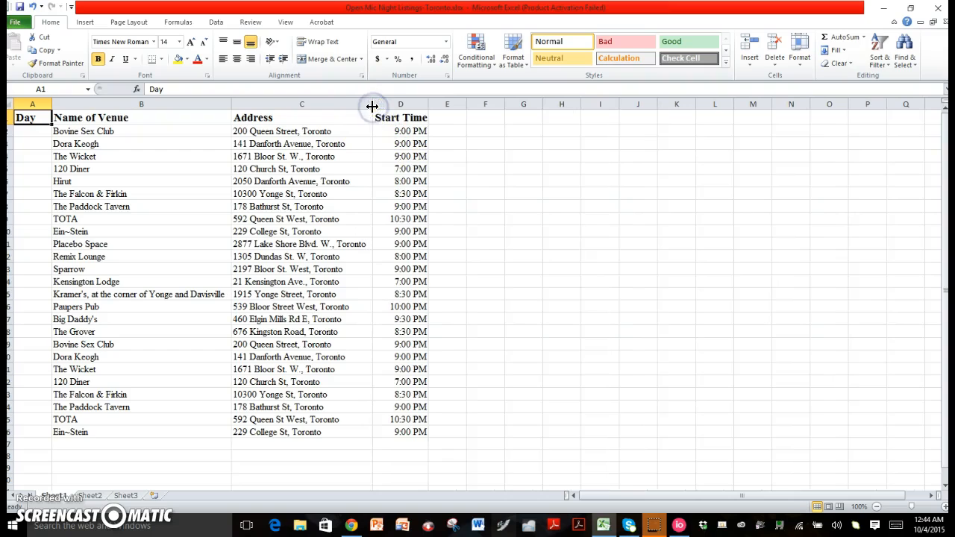